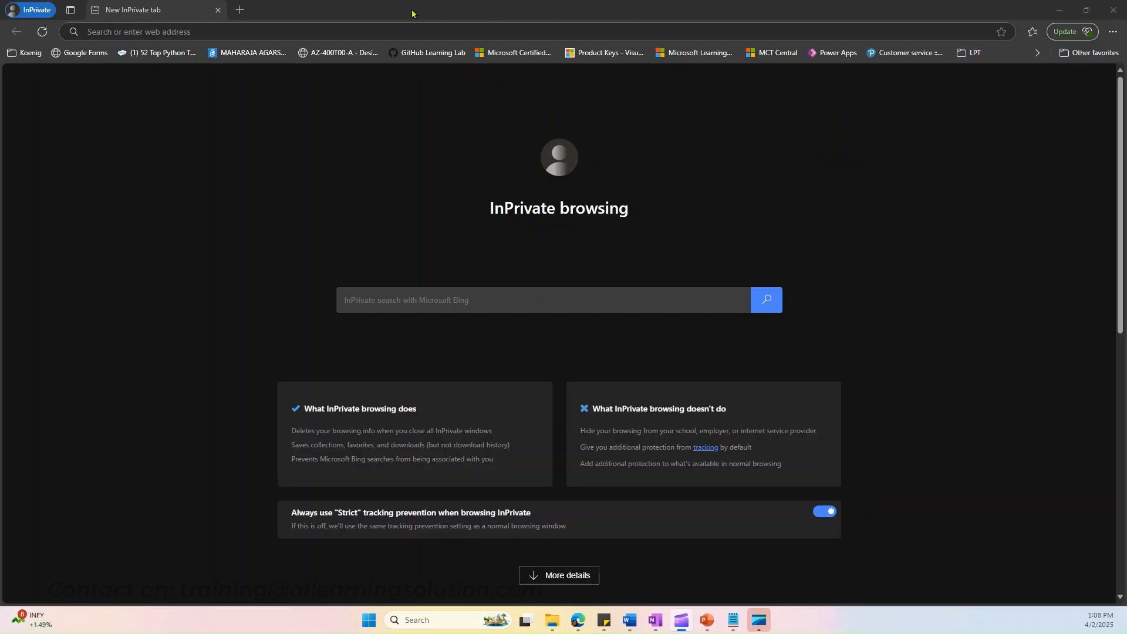
Step: Open the Microsoft Fabric site at app.fabric.microsoft.com
click(351, 27)
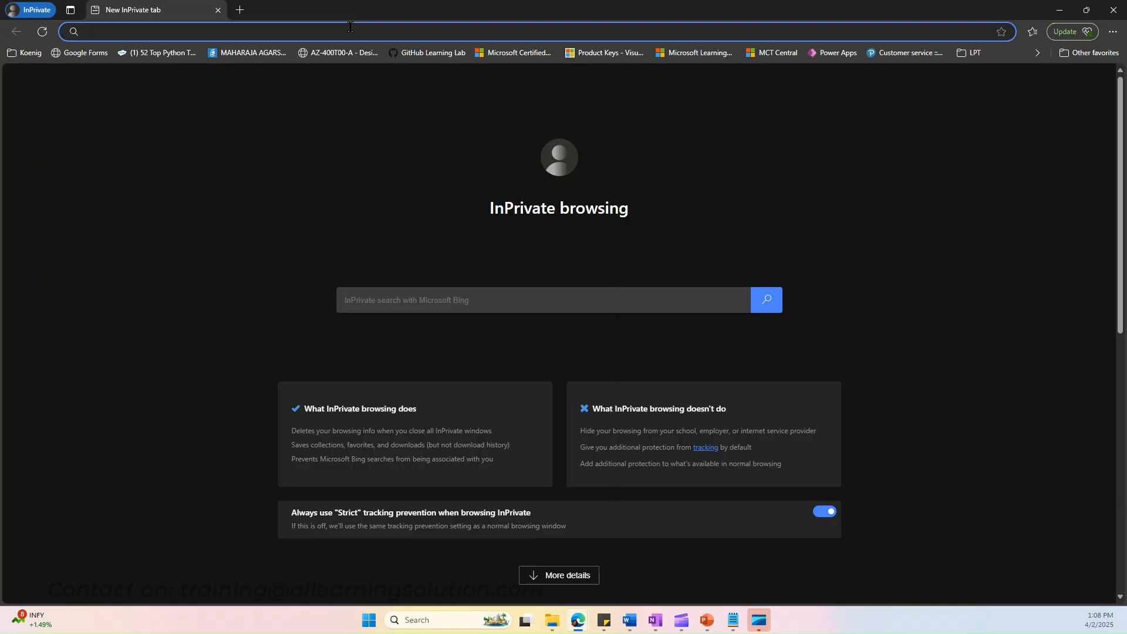
text(a)
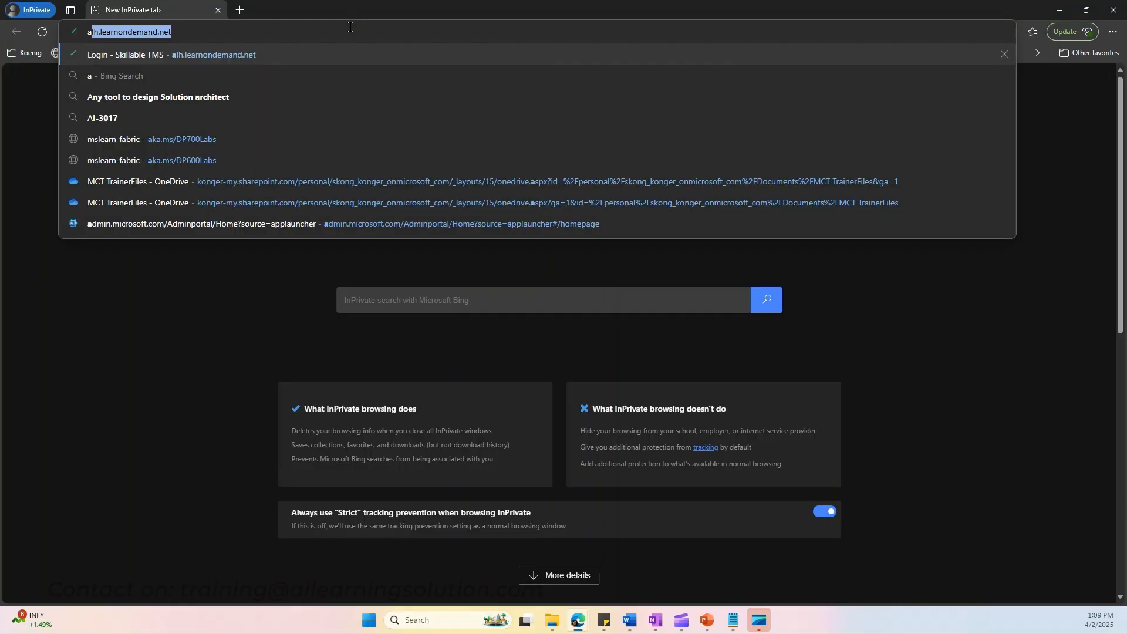
text(pp.)
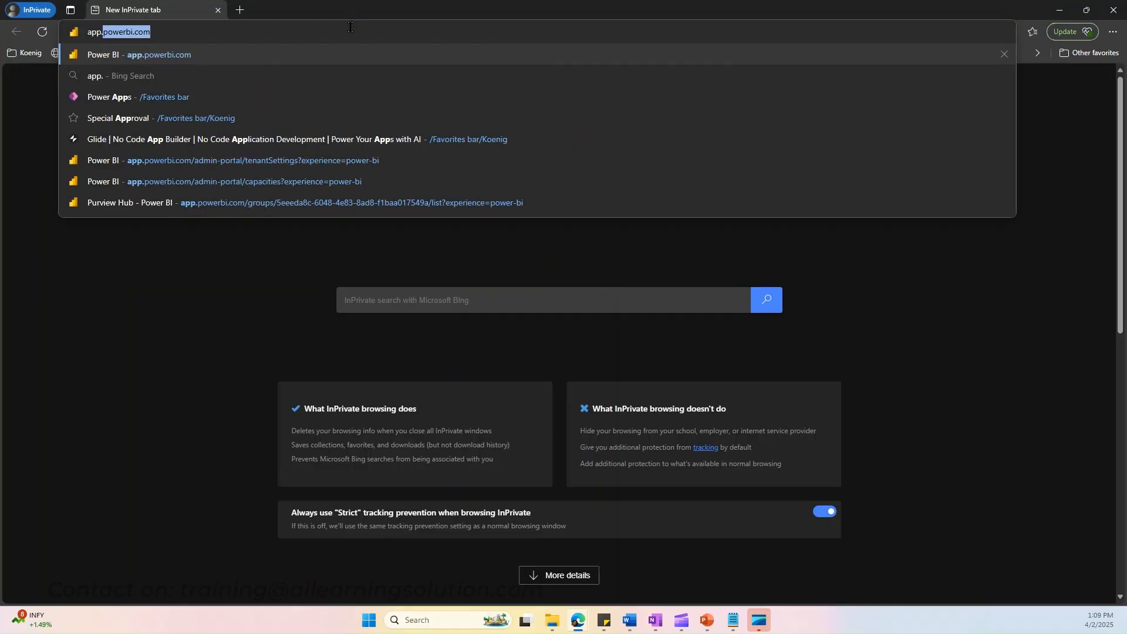
text(fabric.micro)
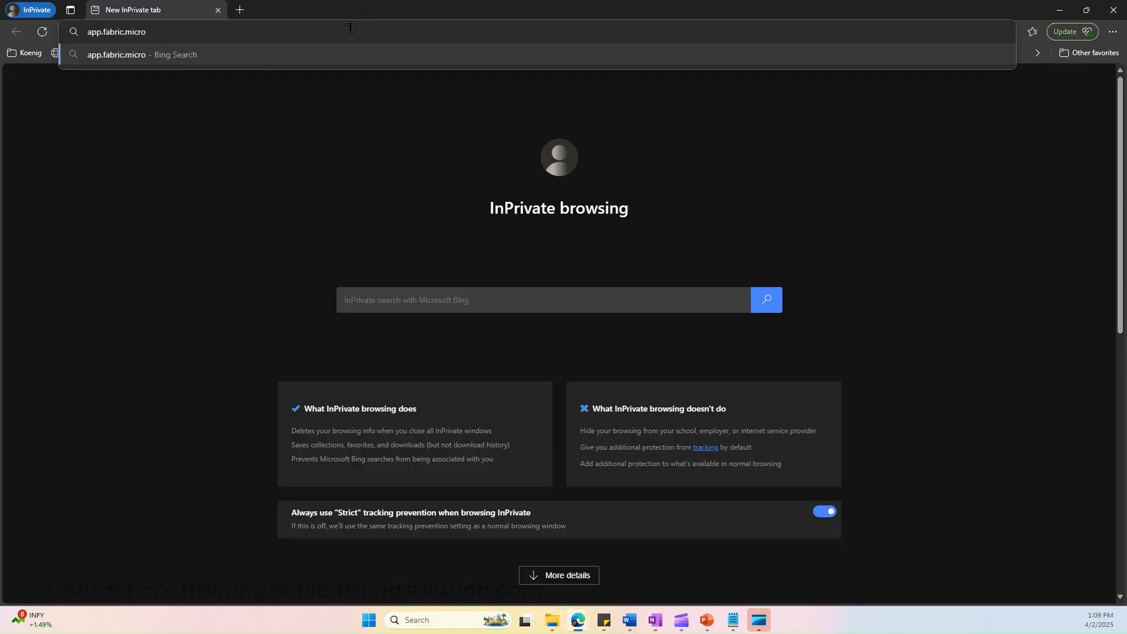
text(soft.co)
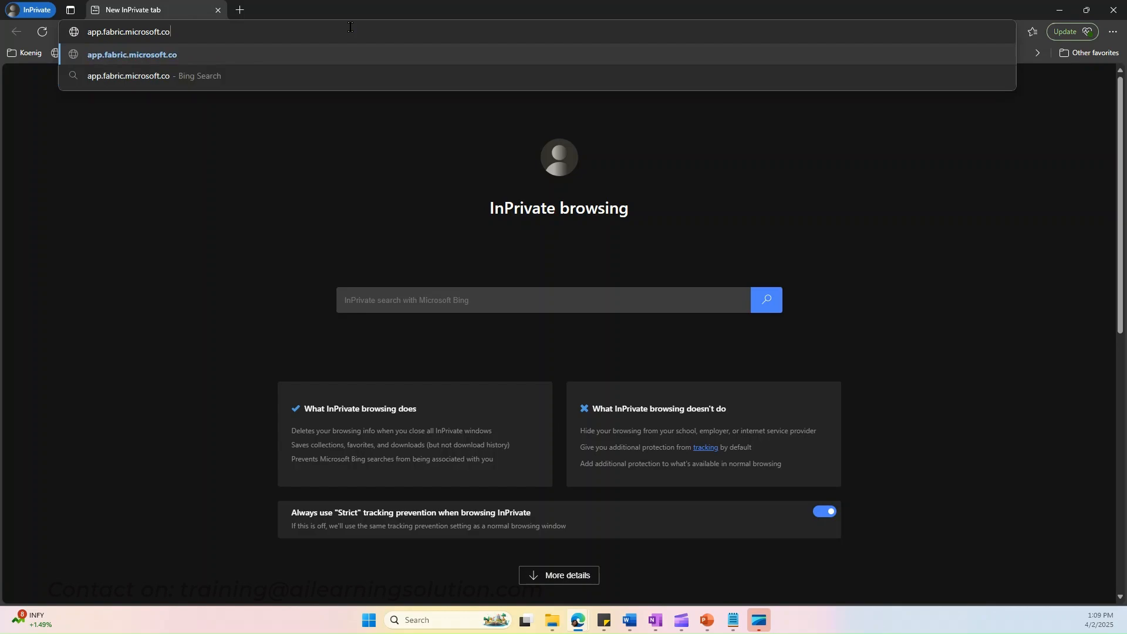
text(m)
key(Return)
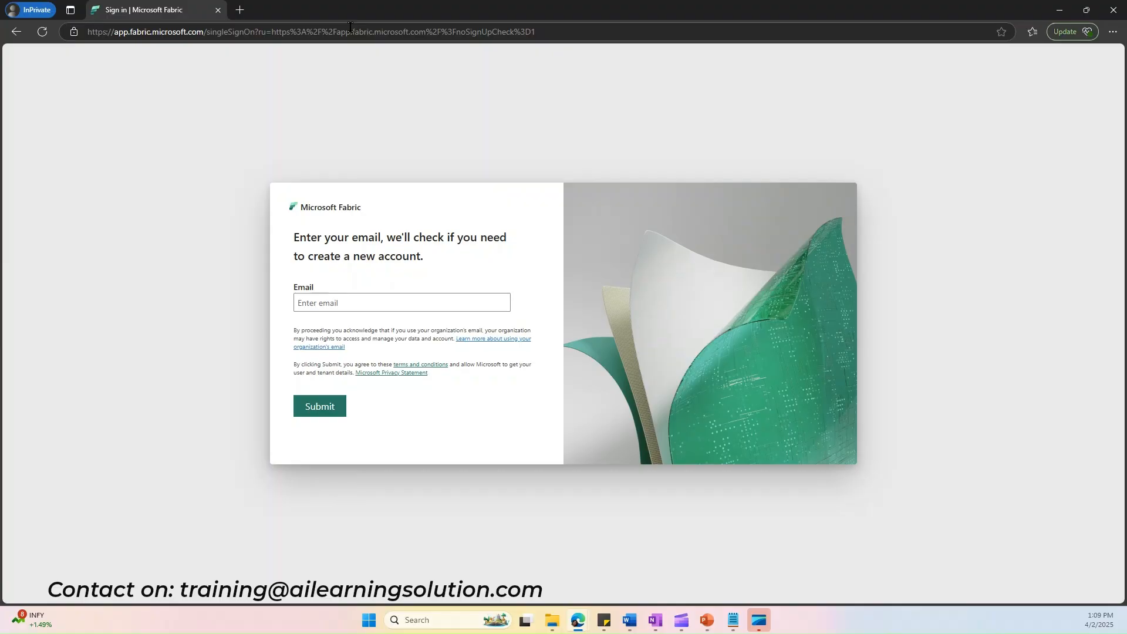
Step: Sign in to Microsoft Fabric with the account e-mail and select the Fabric experience
click(396, 302)
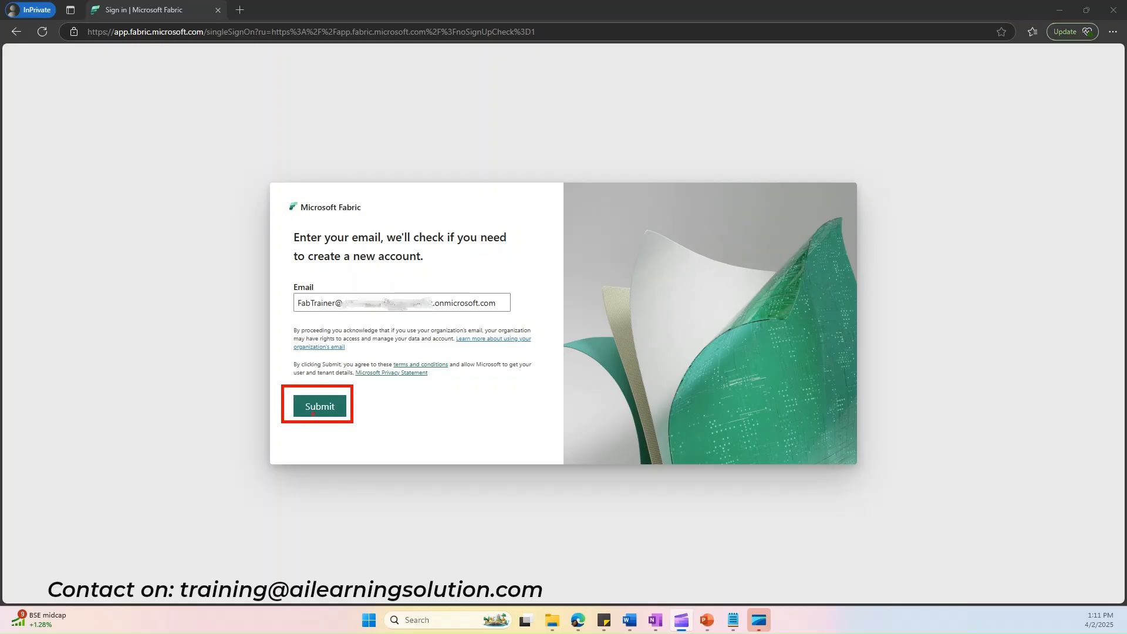
click(314, 414)
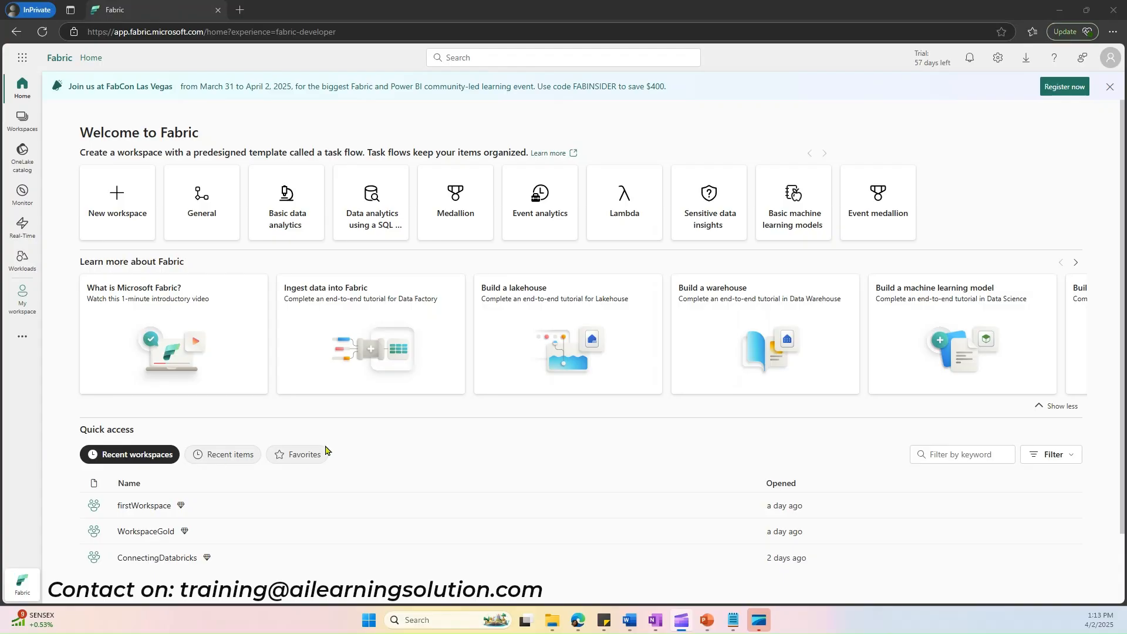
click(21, 584)
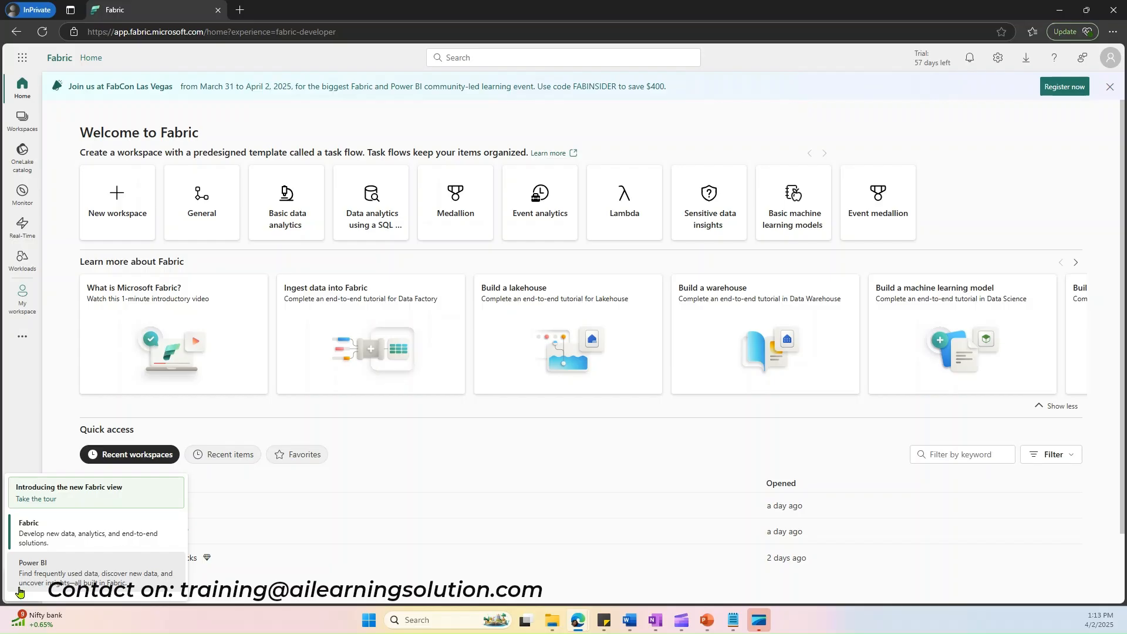
click(36, 545)
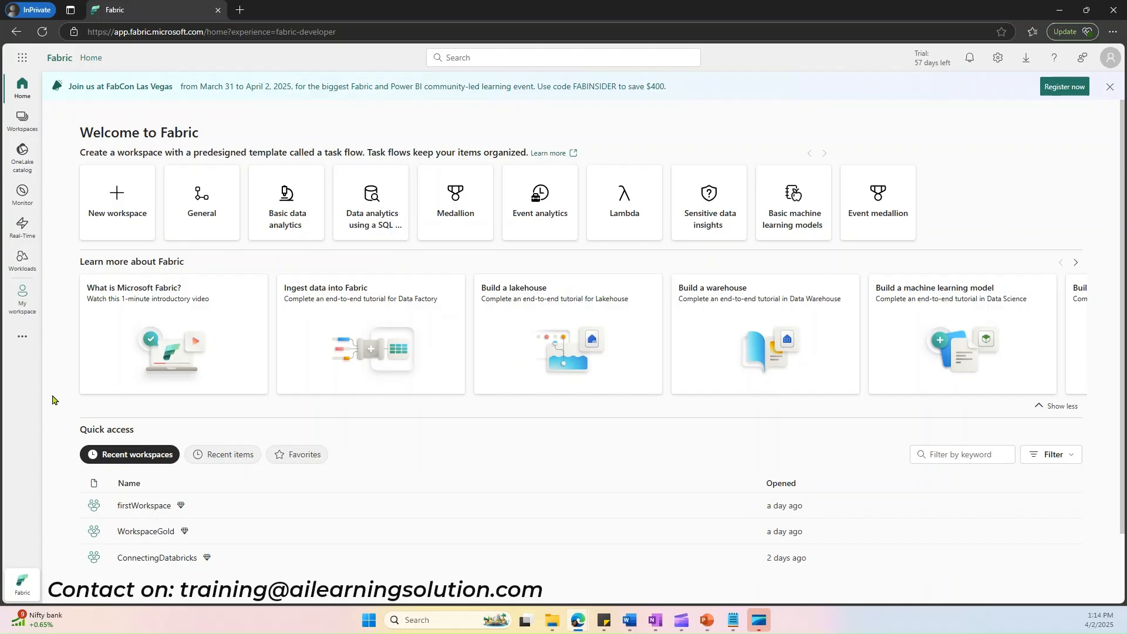
key(Tab)
Step: Start a new workspace named DemoWorkspace with the description "For Training"
click(17, 128)
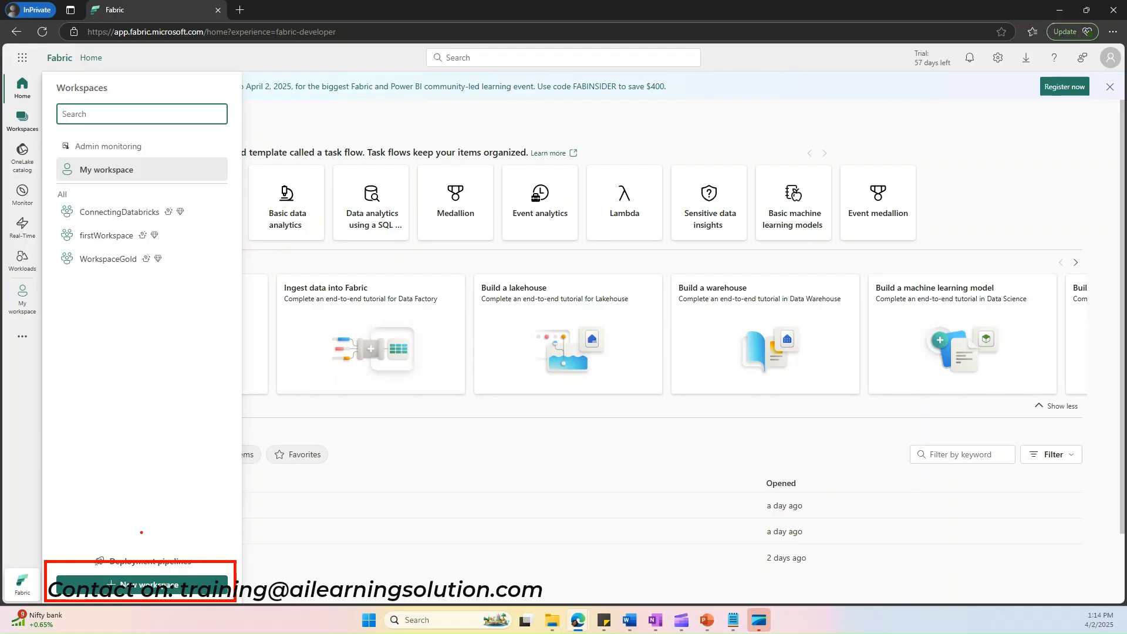
click(152, 591)
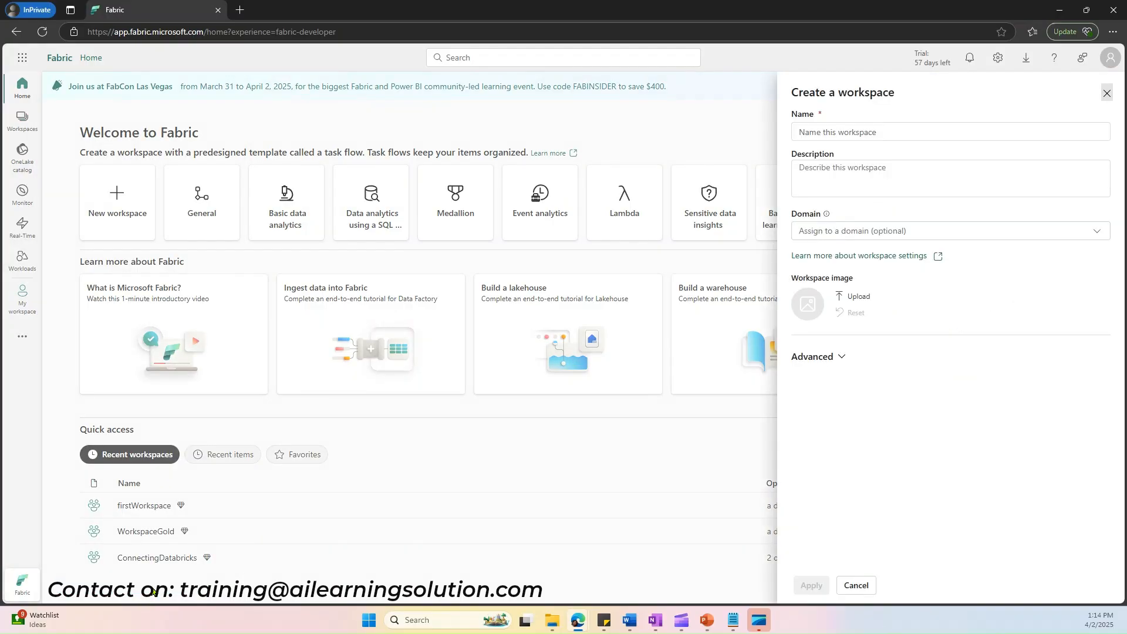
click(862, 133)
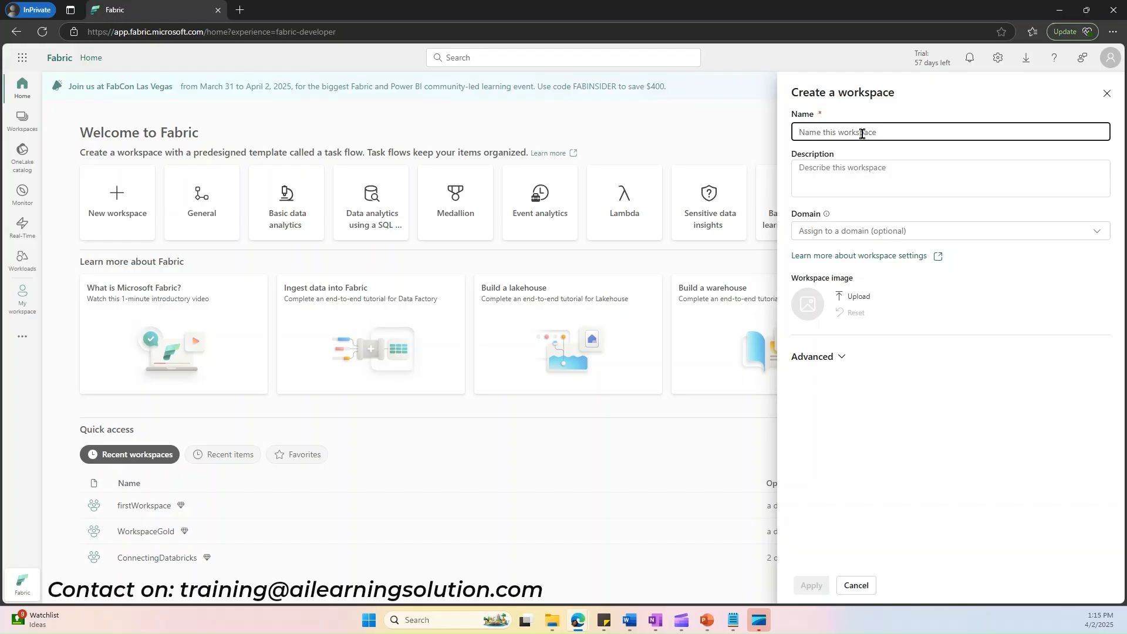
text(Demo)
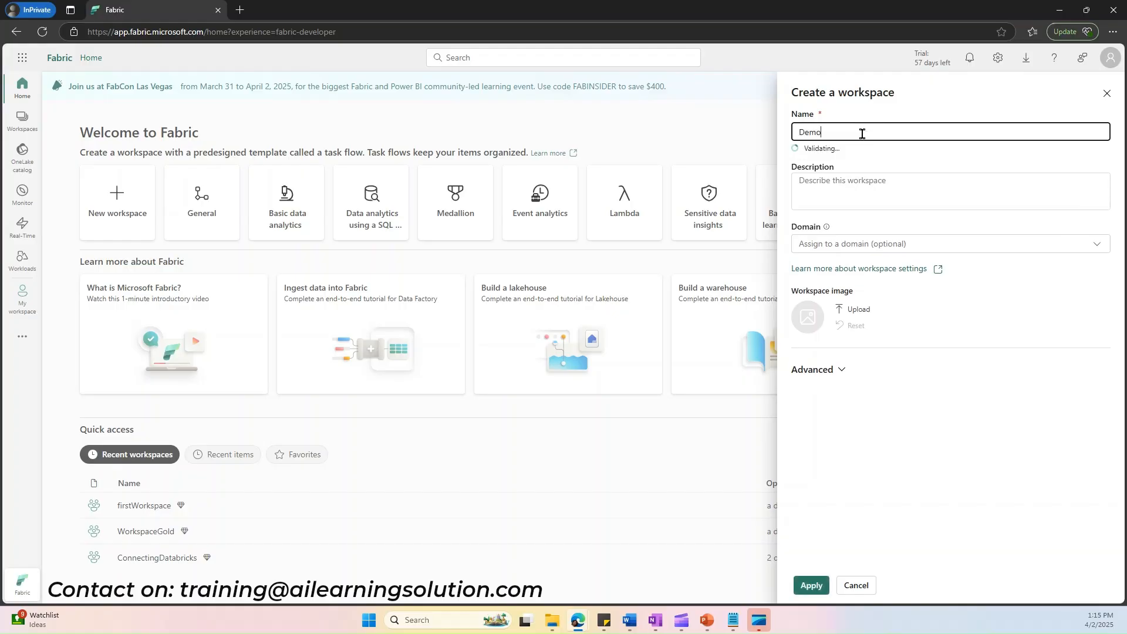
text(Wor)
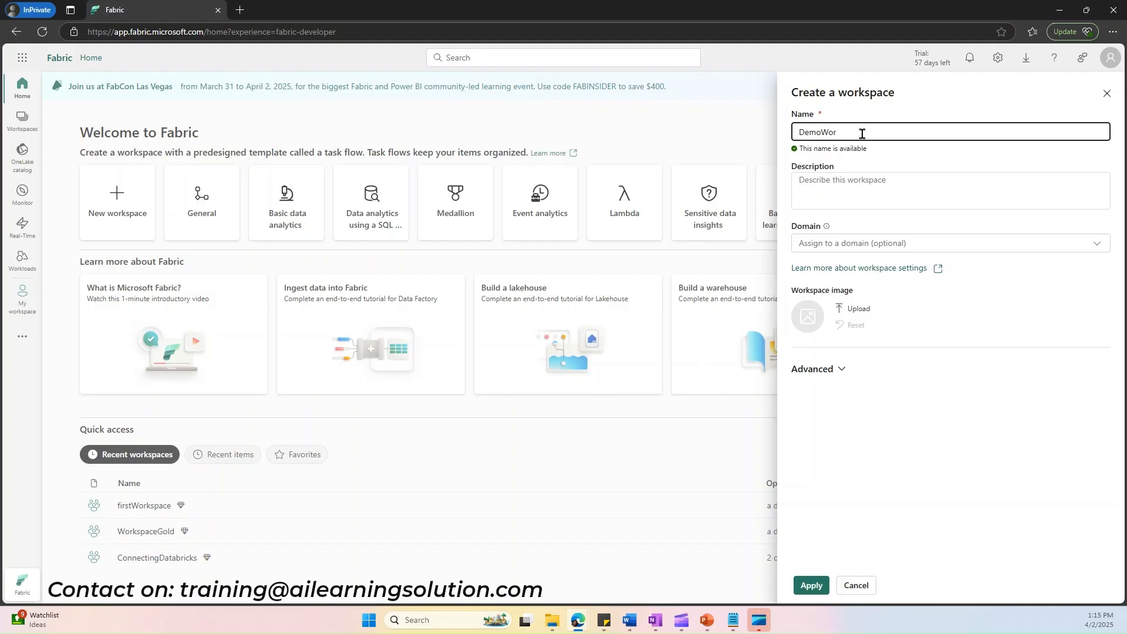
text(kspace)
click(844, 195)
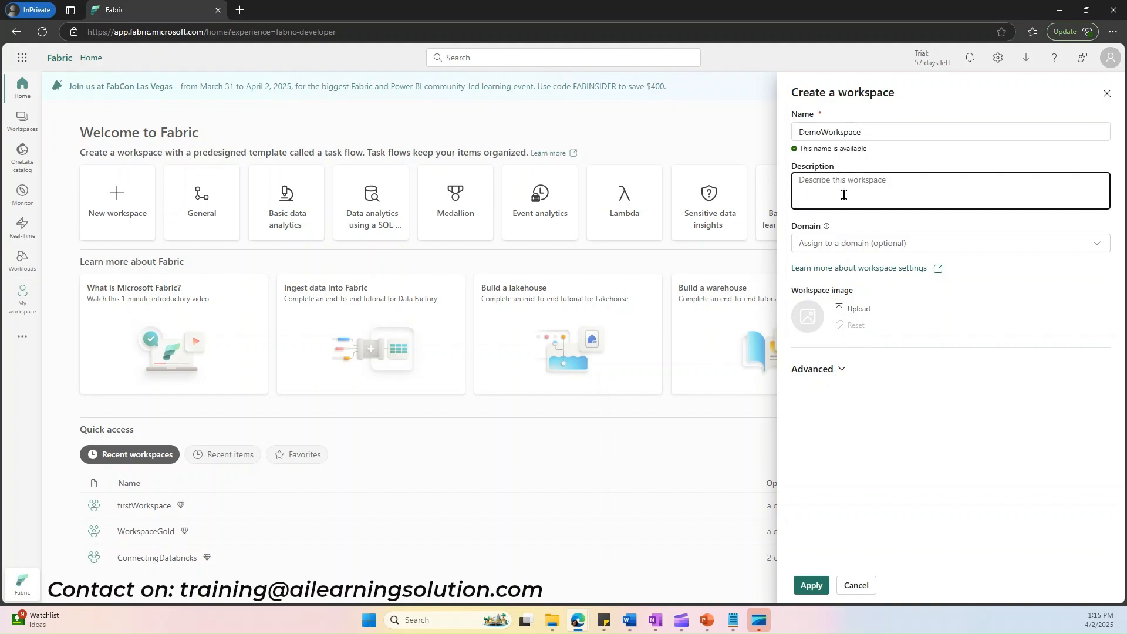
text(For Training)
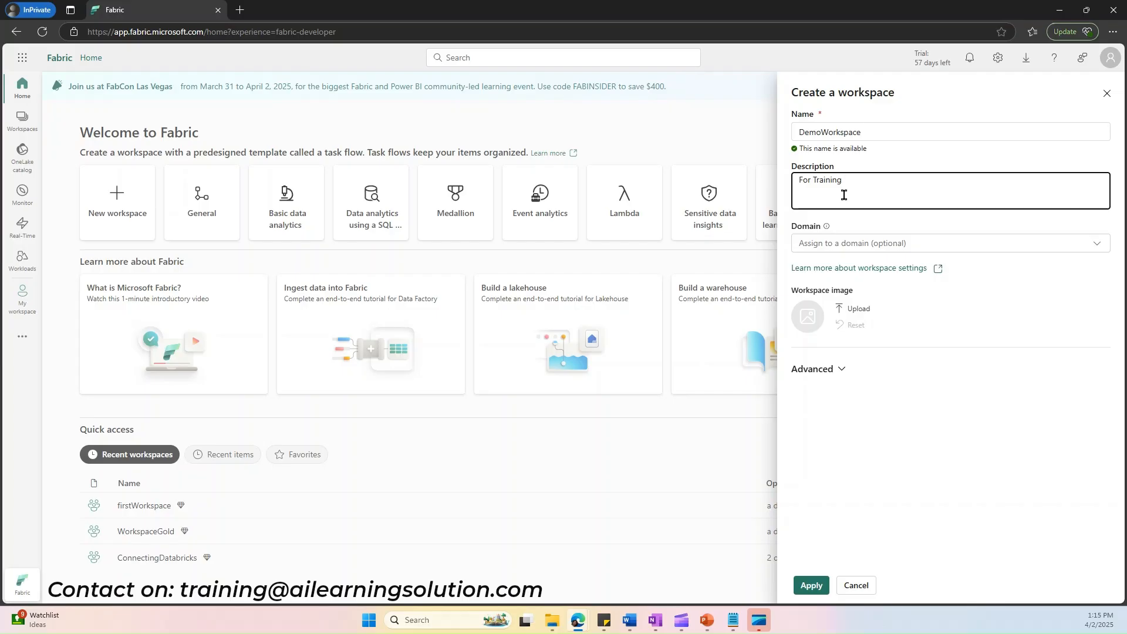
Step: Check the domain and advanced options, then create the workspace without a domain, using the Trial license mode
click(853, 246)
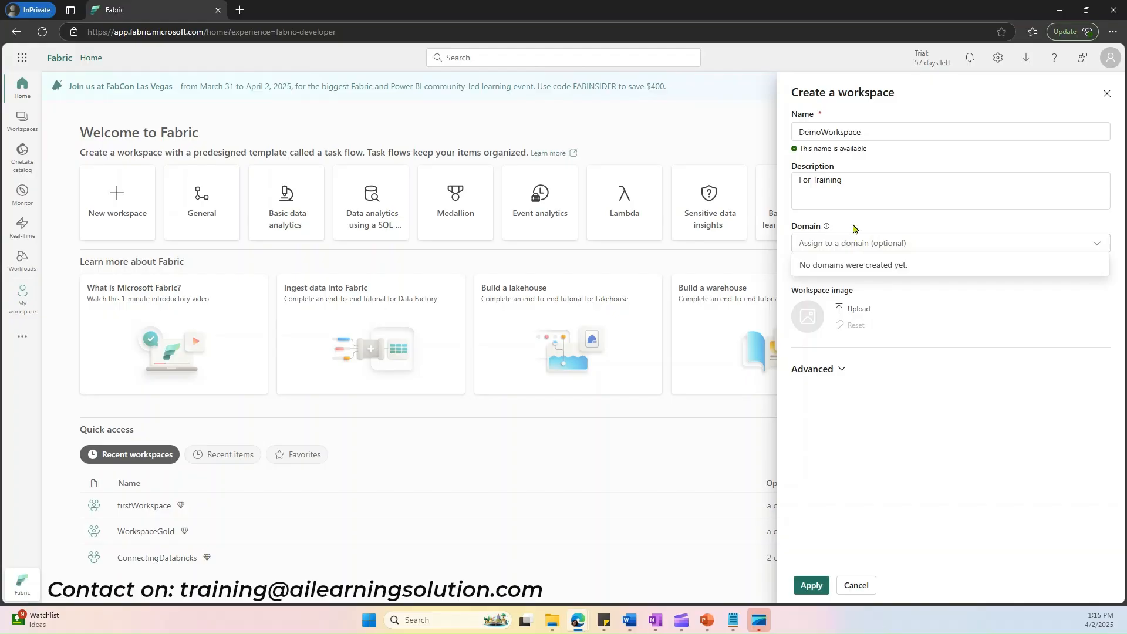
click(892, 452)
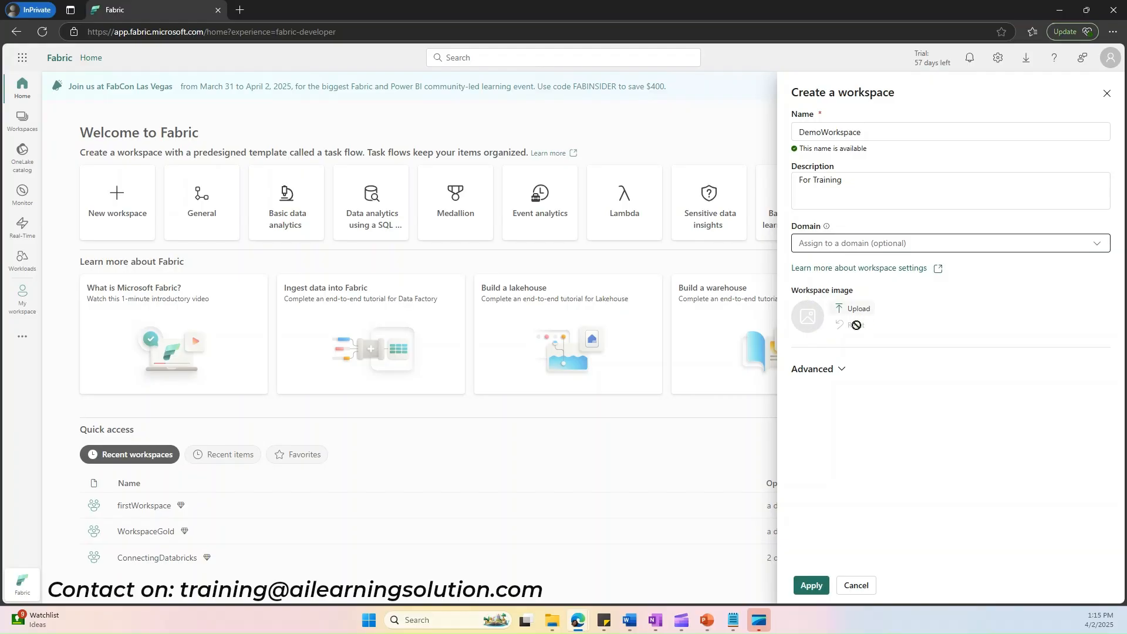
click(841, 369)
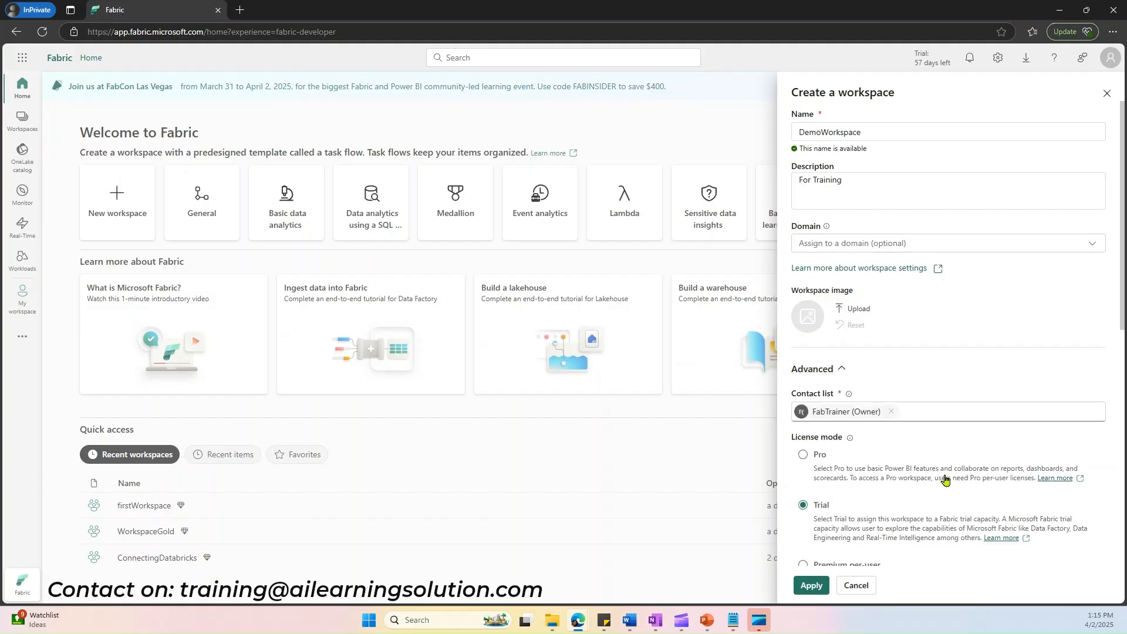
scroll(944, 469, down, 3)
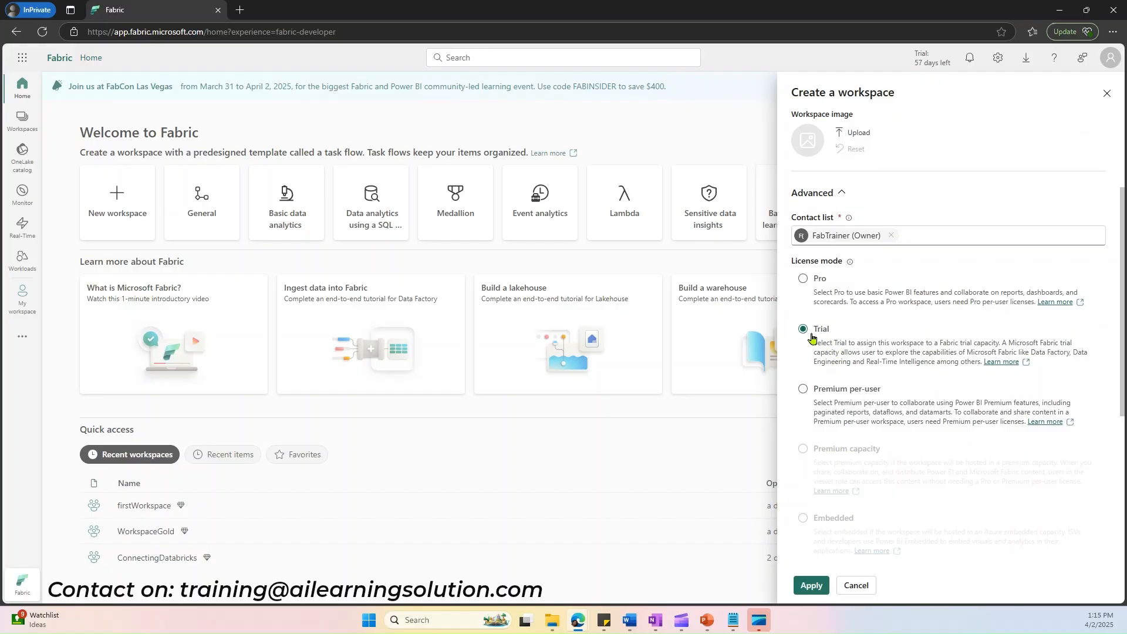
scroll(823, 346, down, 1)
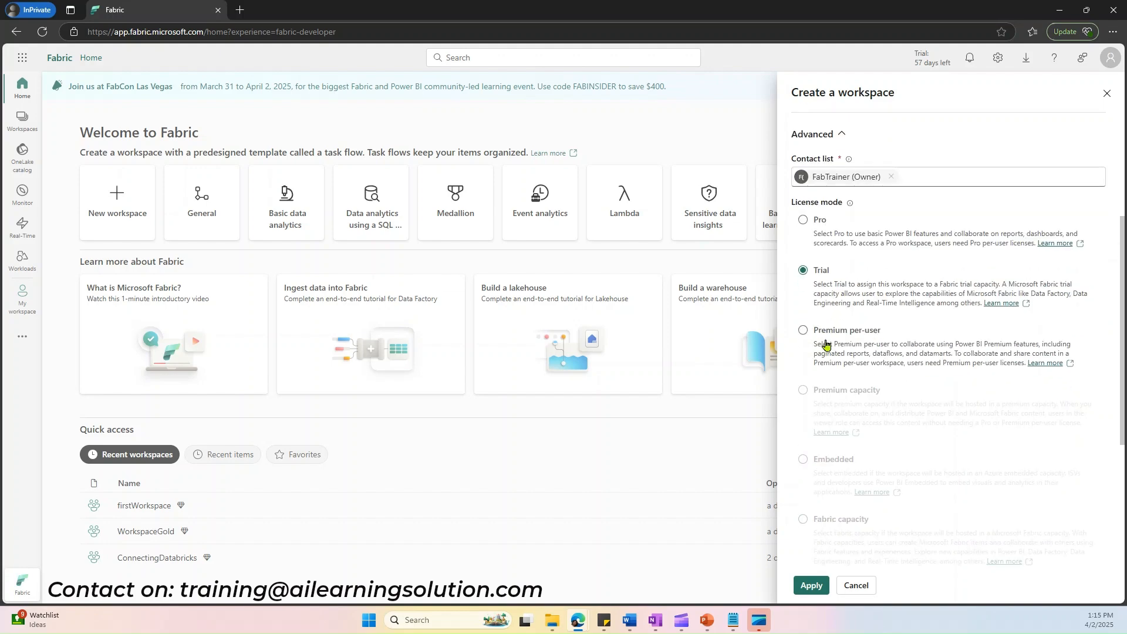
click(818, 584)
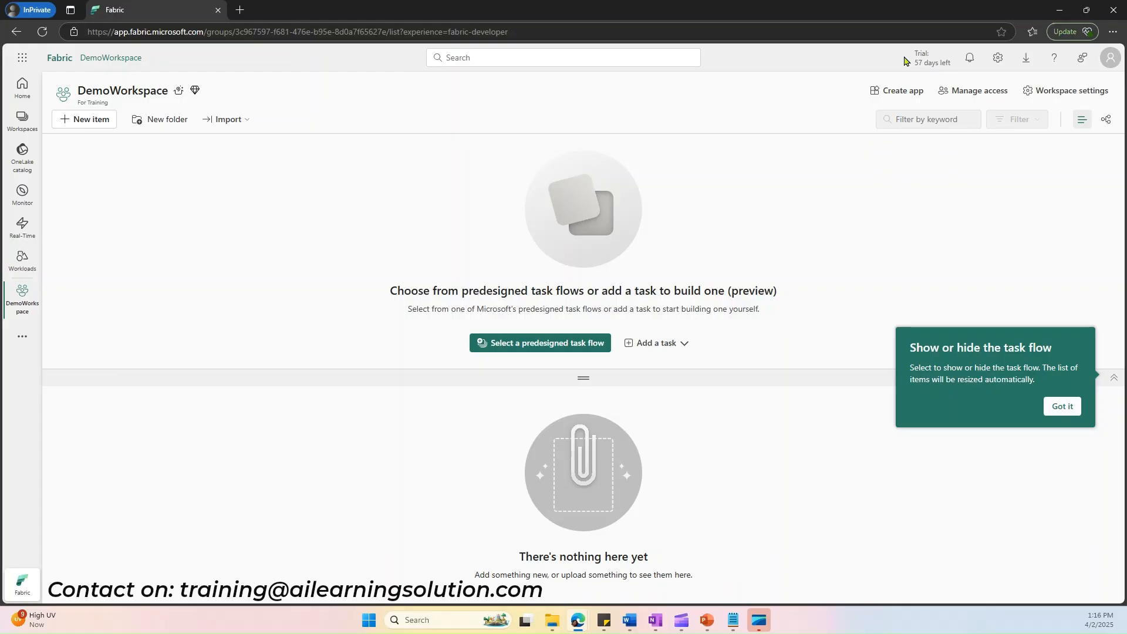
Step: Create a Lakehouse item named firstLakhouse in DemoWorkspace, leaving lakehouse schemas disabled
drag(908, 46, 961, 77)
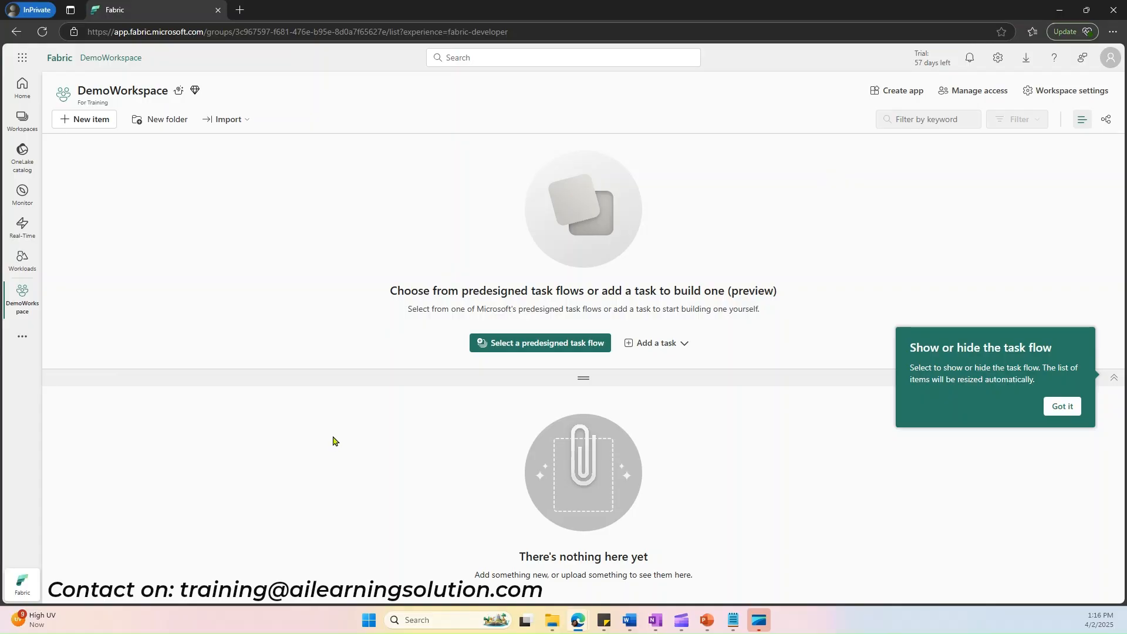
click(80, 120)
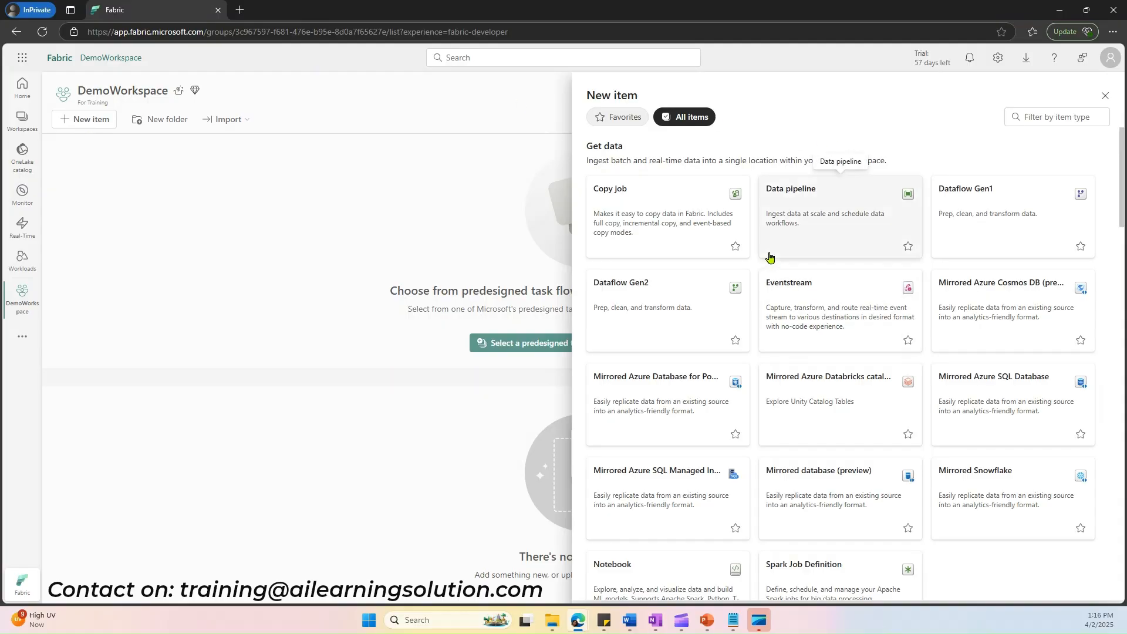
click(1031, 118)
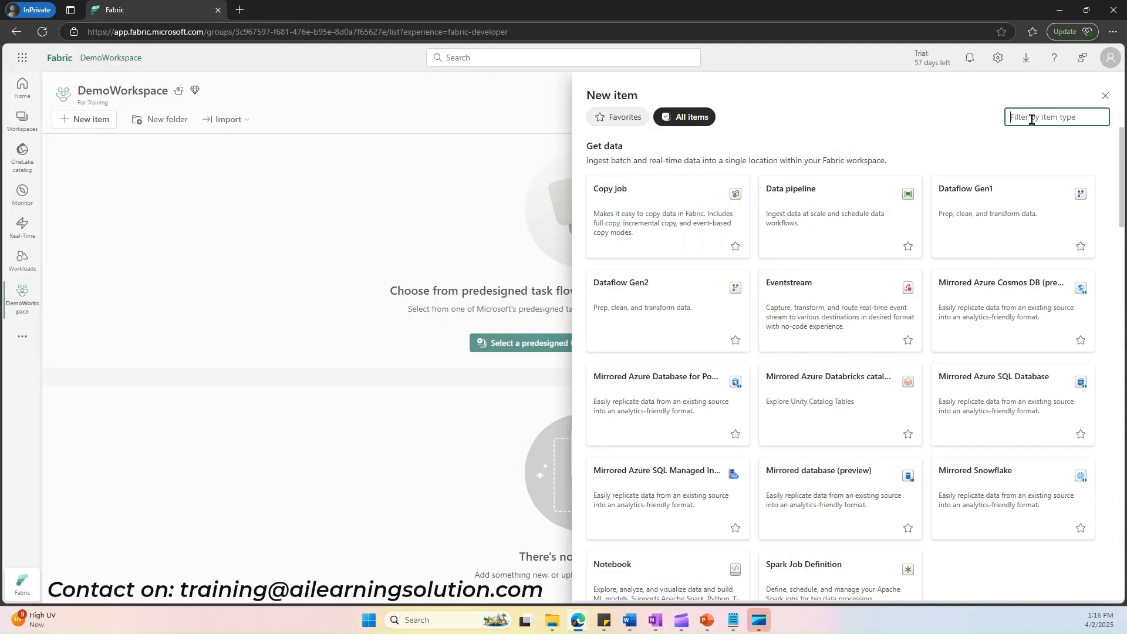
text(Lakehouse)
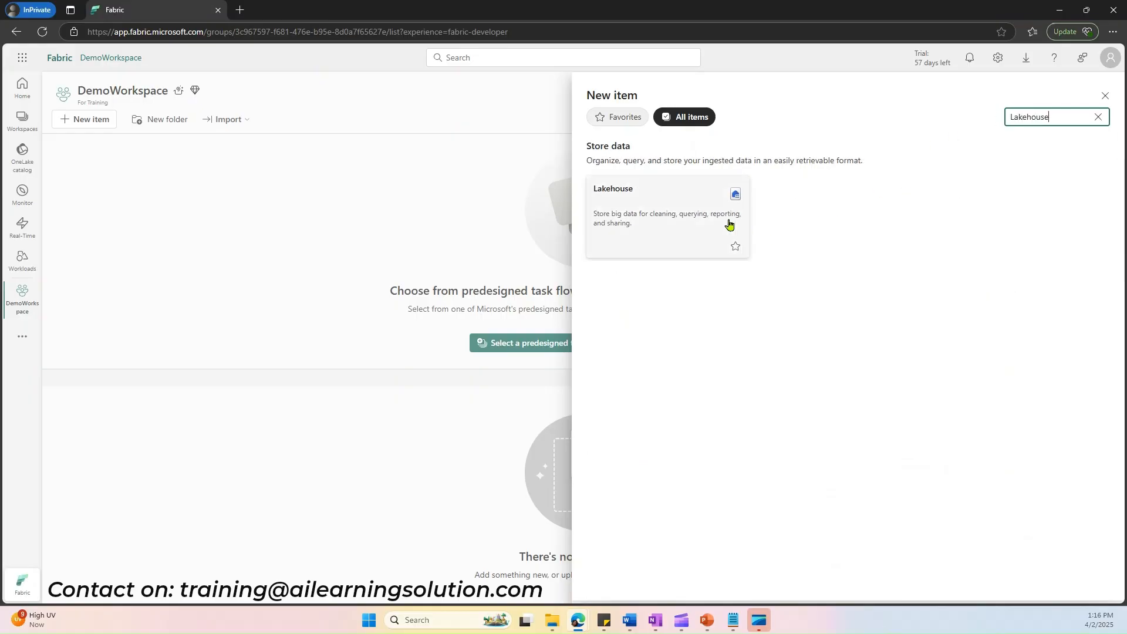
click(694, 213)
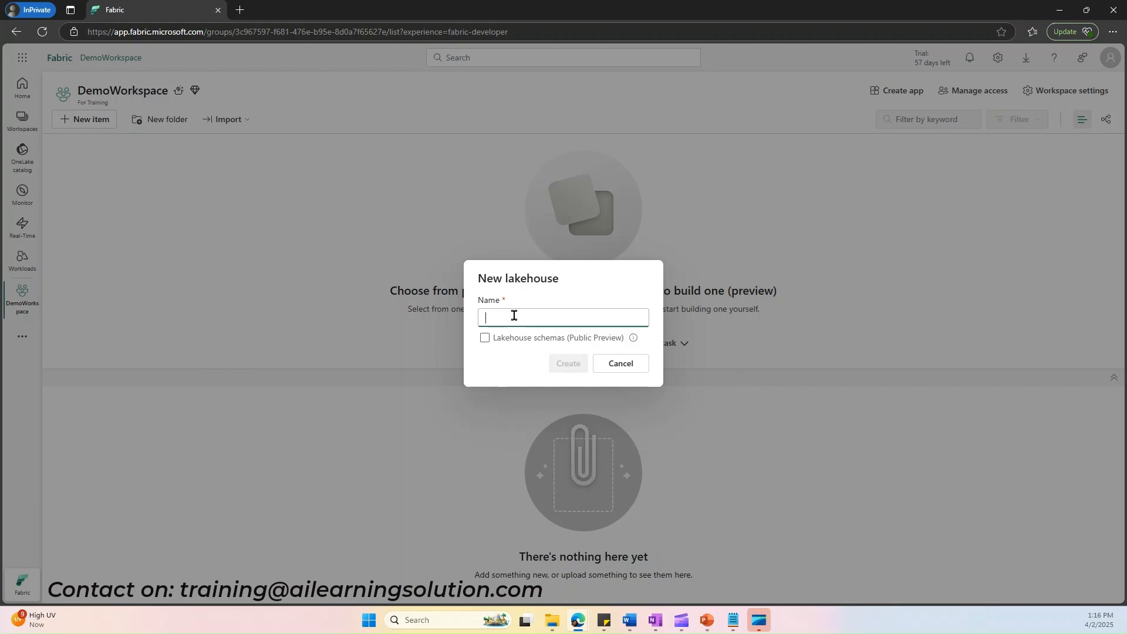
text(first)
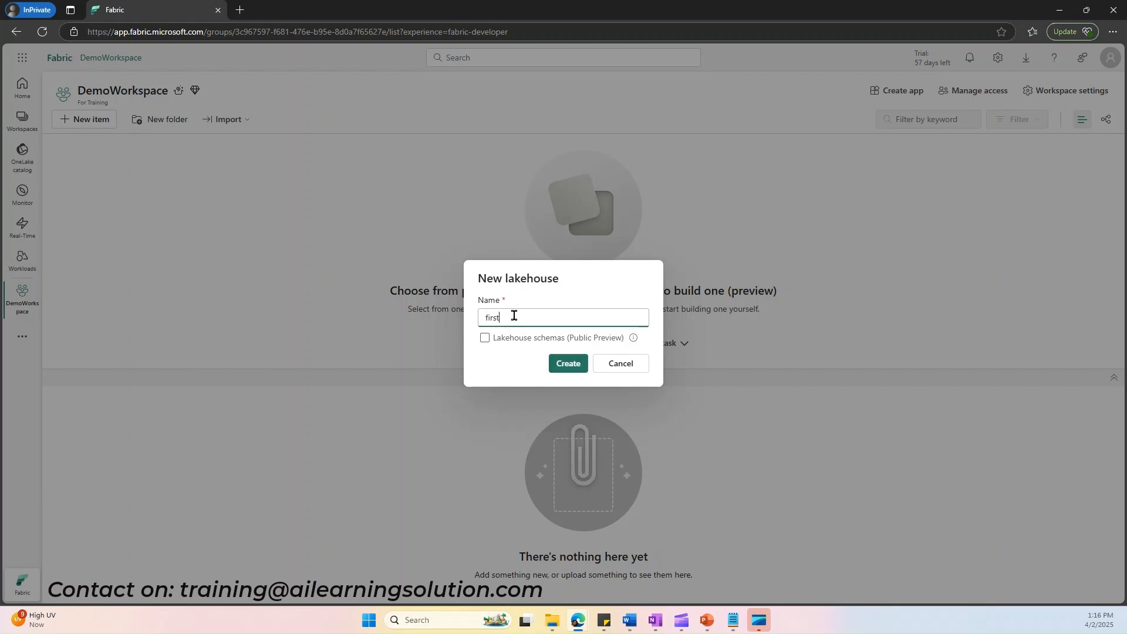
text(Lakhouse)
click(575, 369)
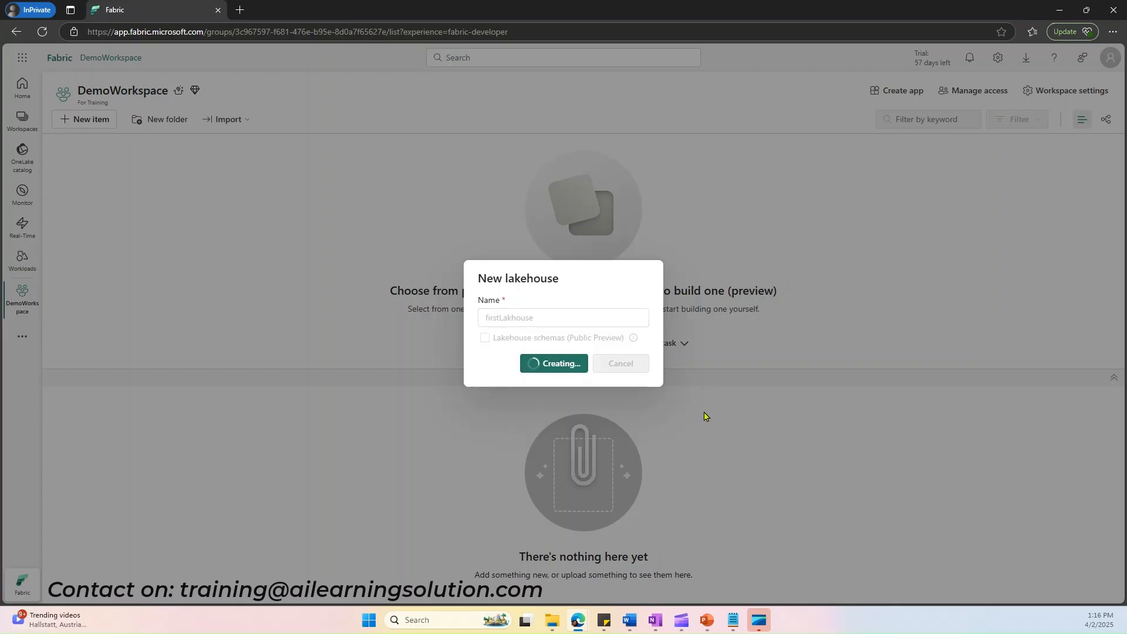
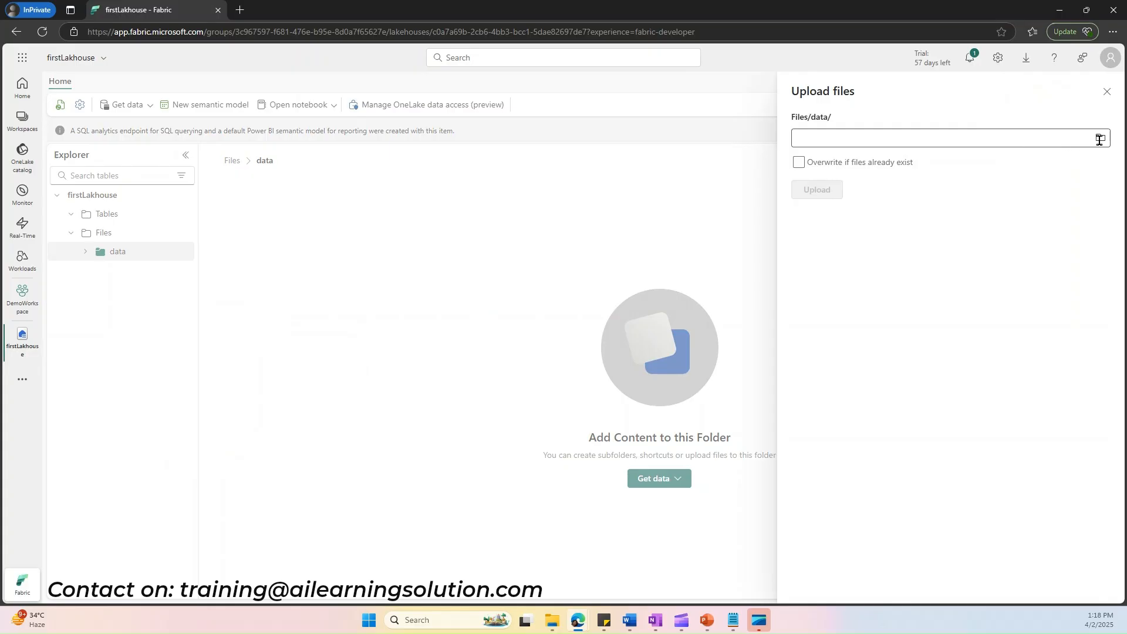
Step: Upload sales.csv from the dp-data-main folder into the lakehouse's data folder and preview the uploaded file
click(1100, 139)
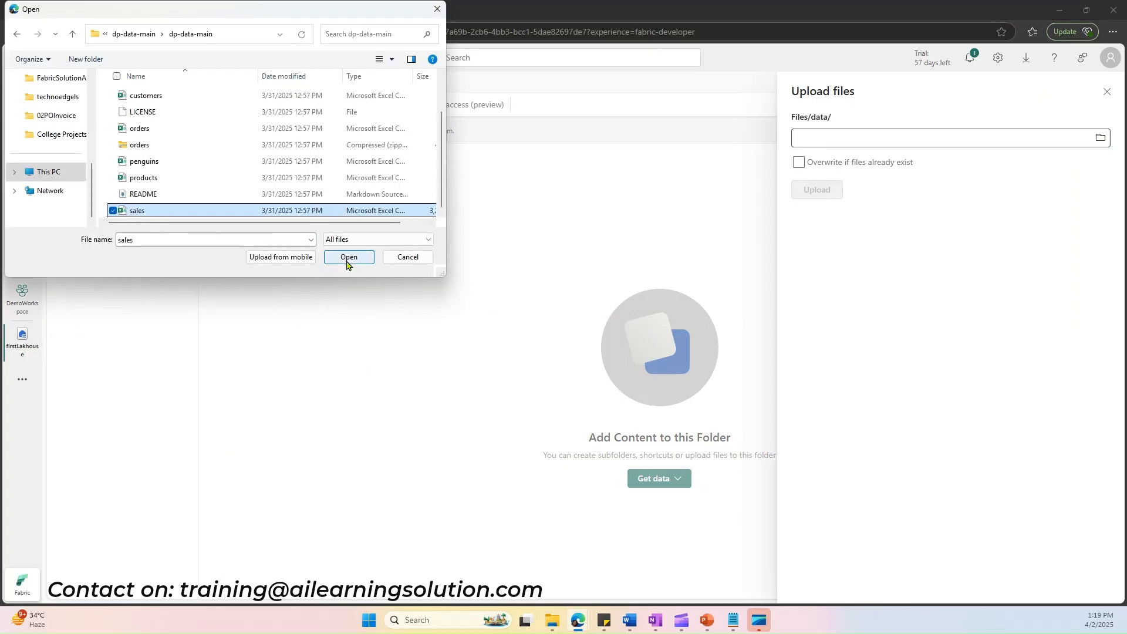
click(348, 257)
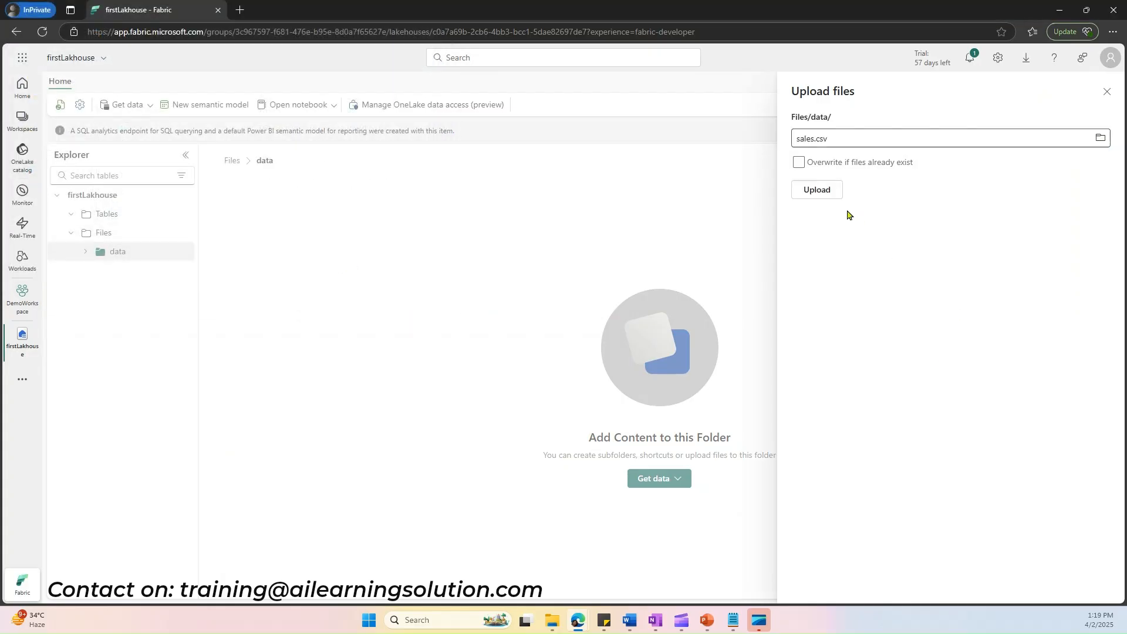
click(818, 188)
click(825, 189)
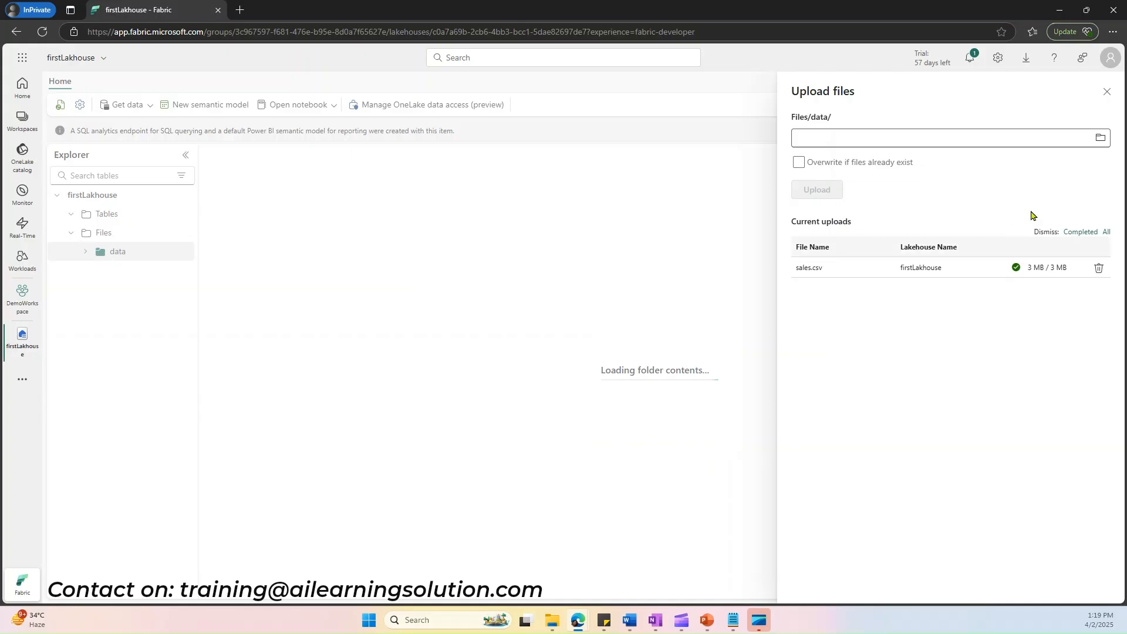
click(1106, 91)
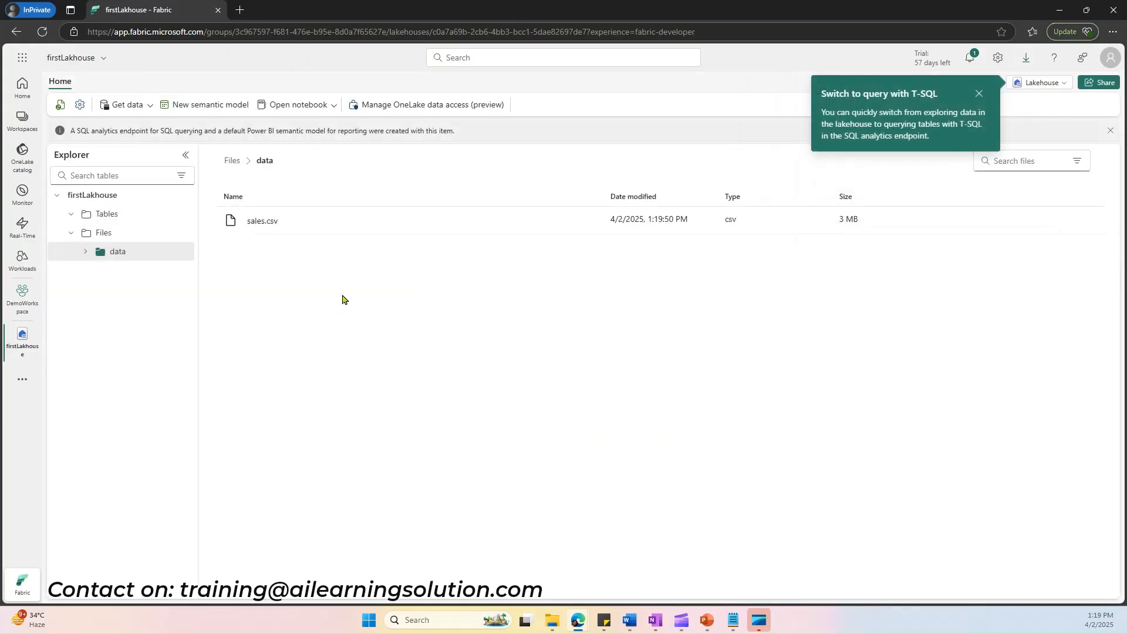
click(258, 227)
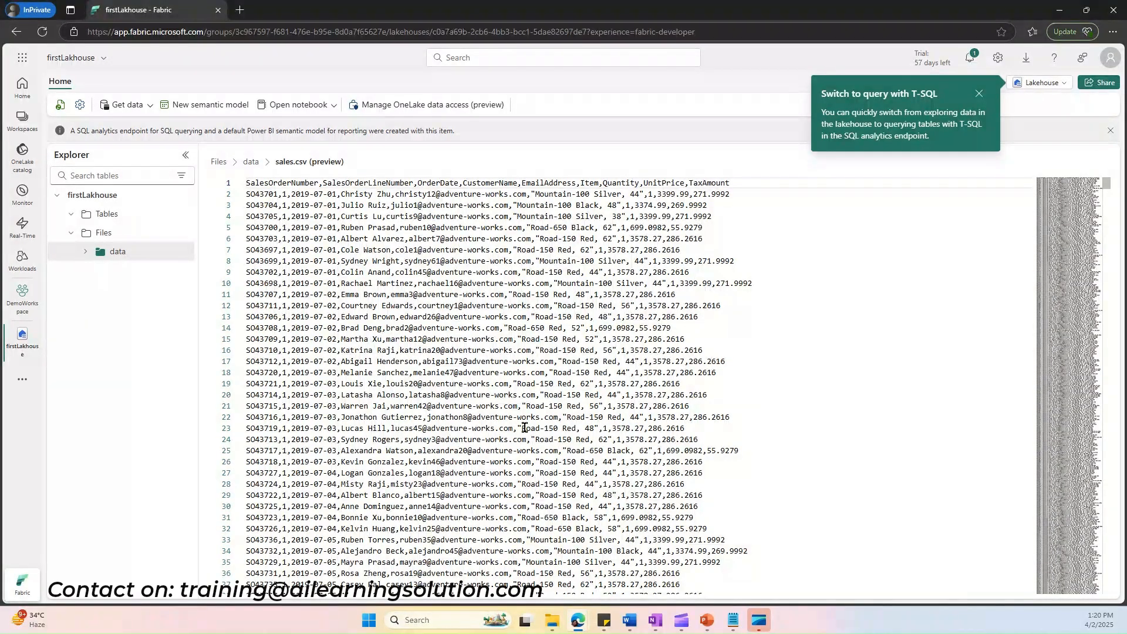
Step: Load sales.csv from the data folder into a new table named sales, using the header for column names and a comma separator
click(118, 254)
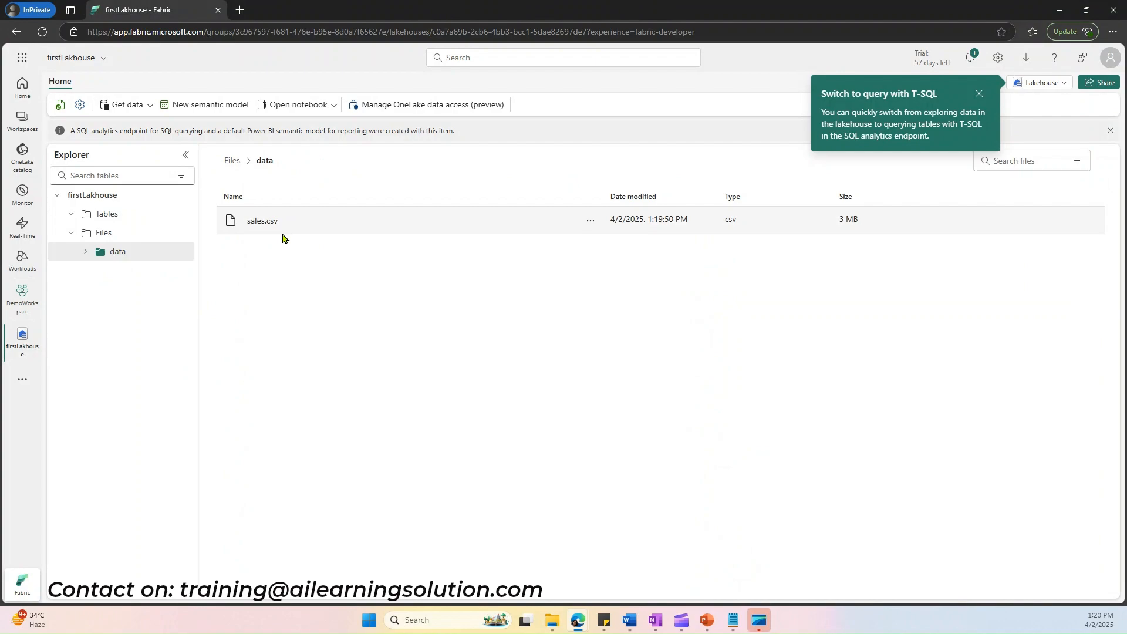
click(591, 223)
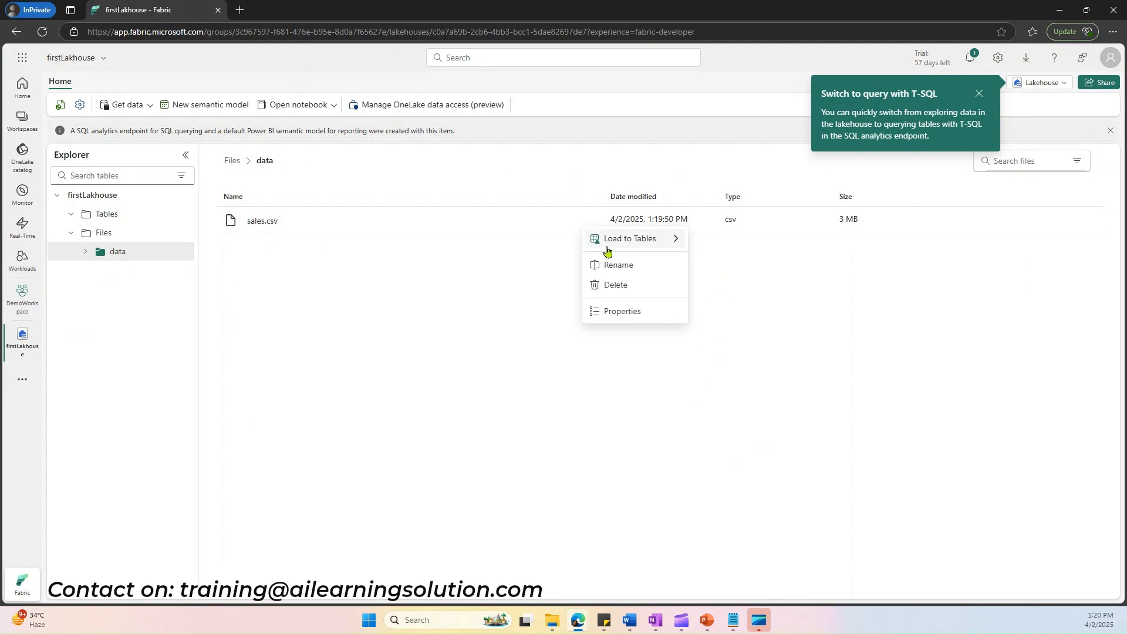
mouse_move(612, 247)
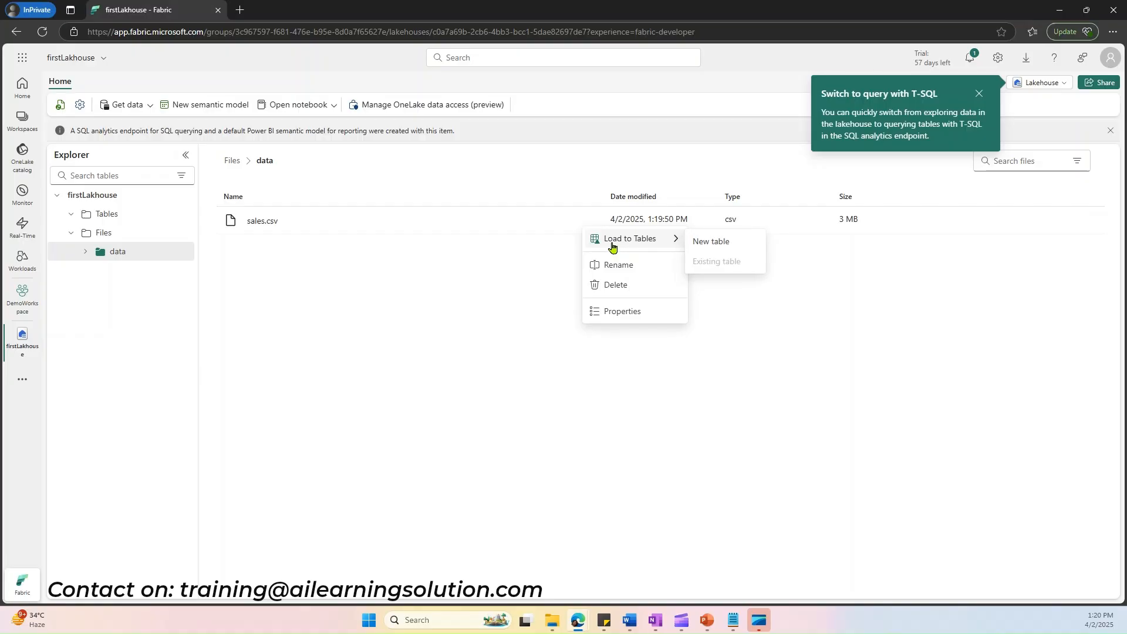
click(711, 245)
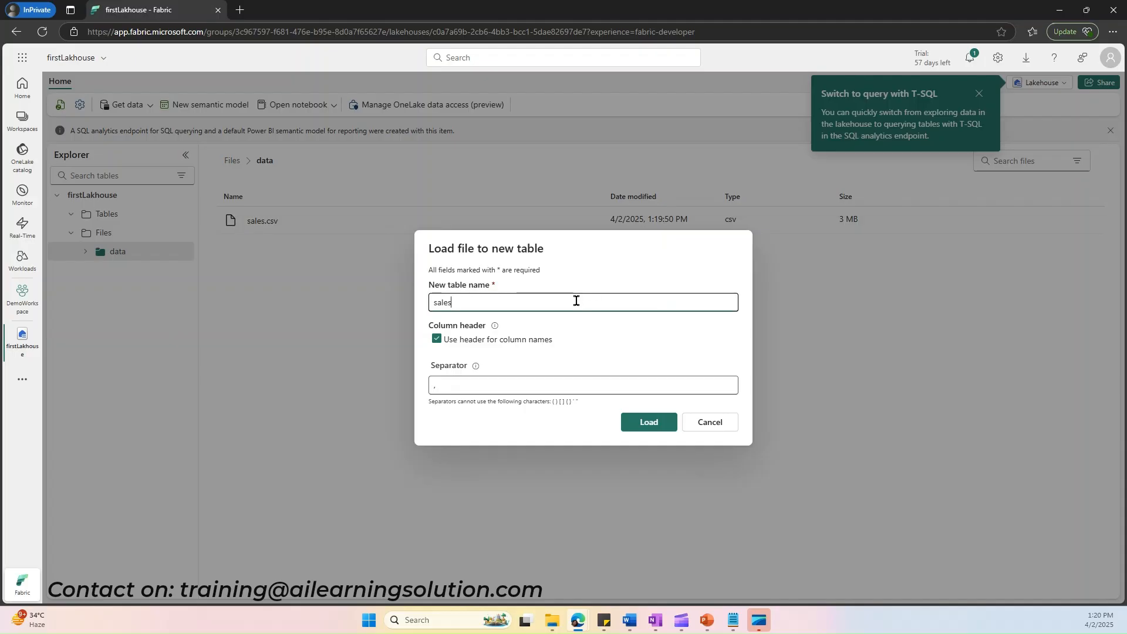
click(652, 423)
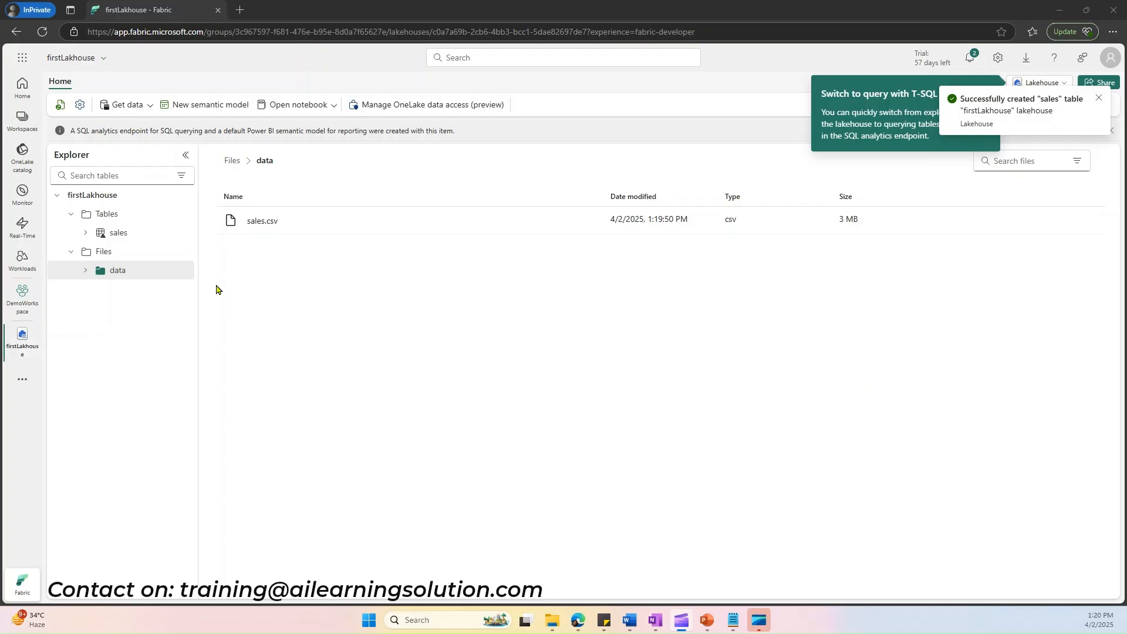
Step: Preview the rows of the new sales table and check the options for opening a notebook
click(116, 235)
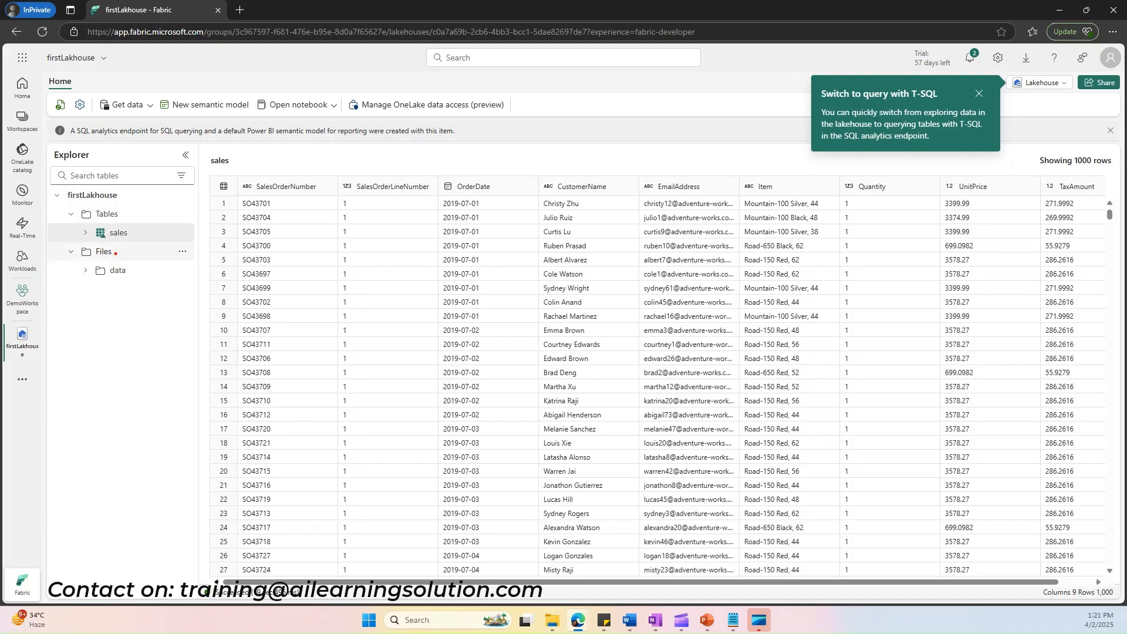
mouse_move(82, 224)
mouse_down()
mouse_move(98, 246)
mouse_move(127, 247)
mouse_move(136, 224)
mouse_move(82, 224)
mouse_up()
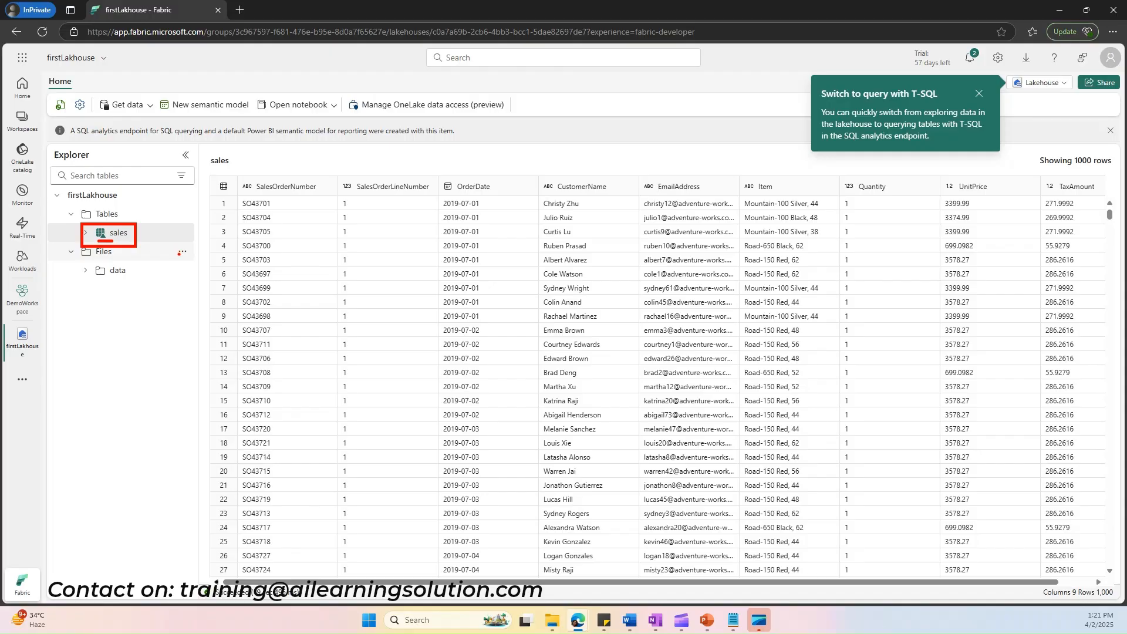
key(Escape)
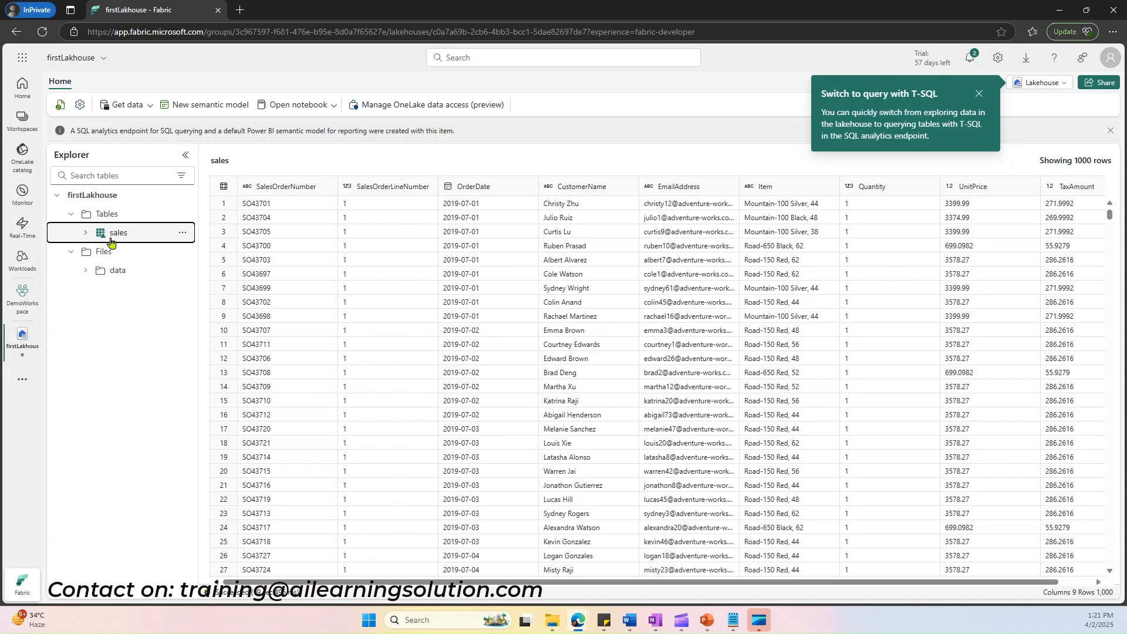
click(311, 113)
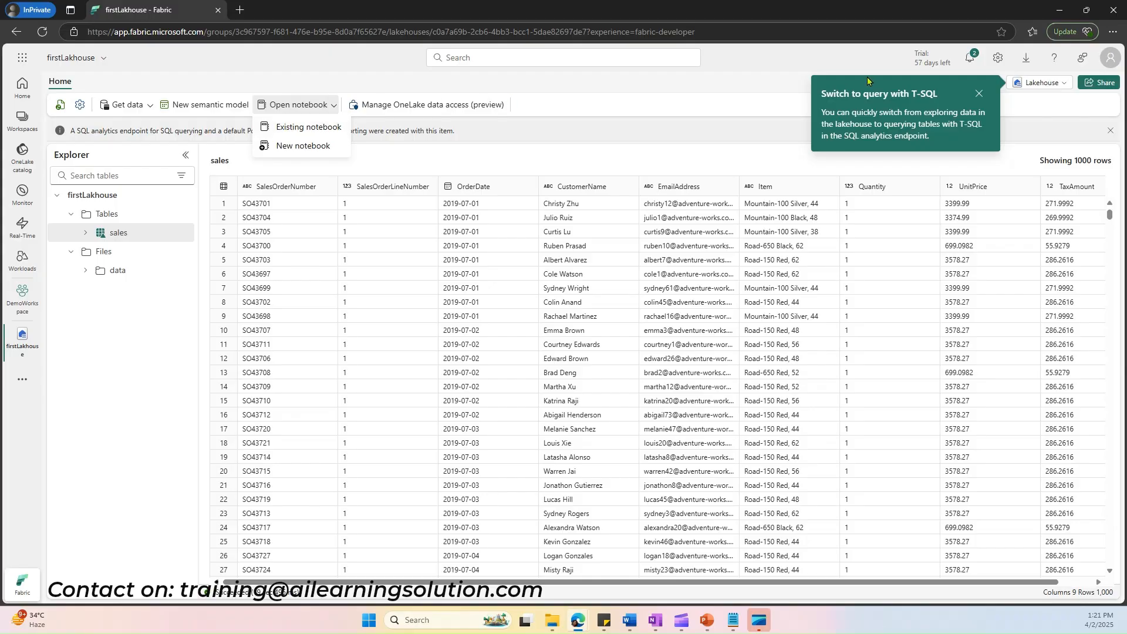
click(1024, 103)
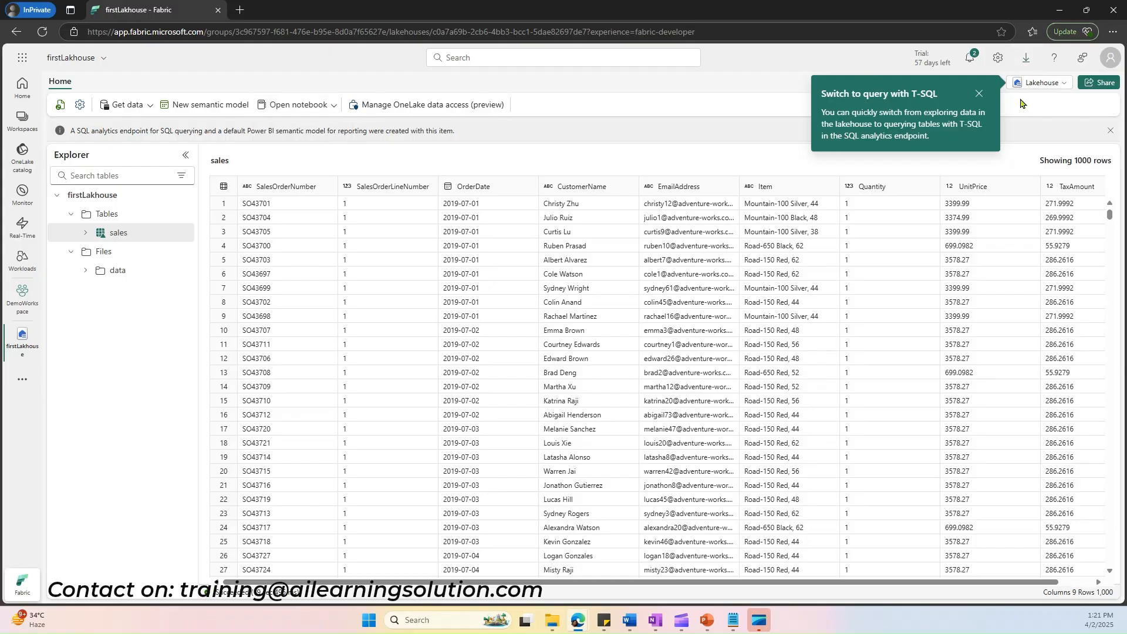
Step: Dismiss the T-SQL tip and switch firstLakhouse from the Lakehouse view to the SQL analytics endpoint
click(979, 94)
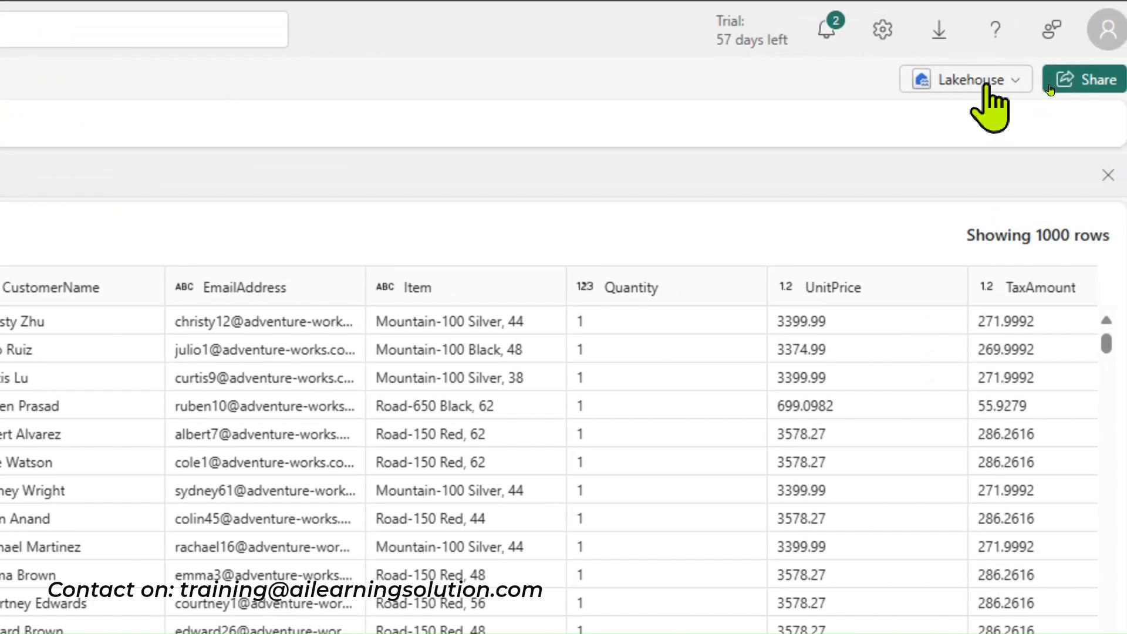
click(991, 88)
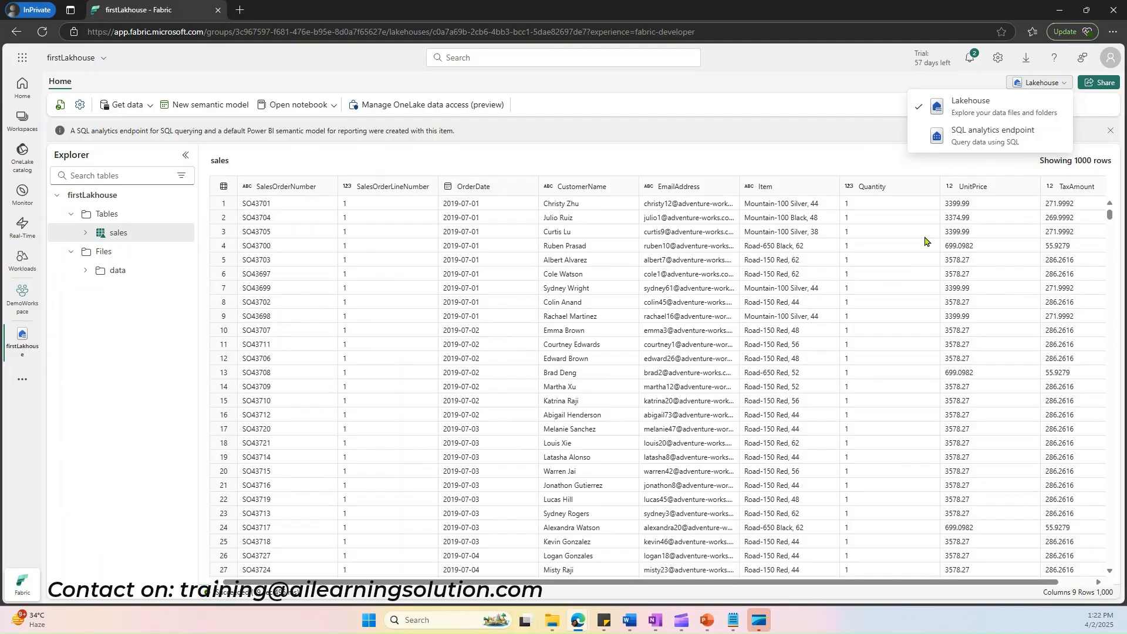
click(998, 137)
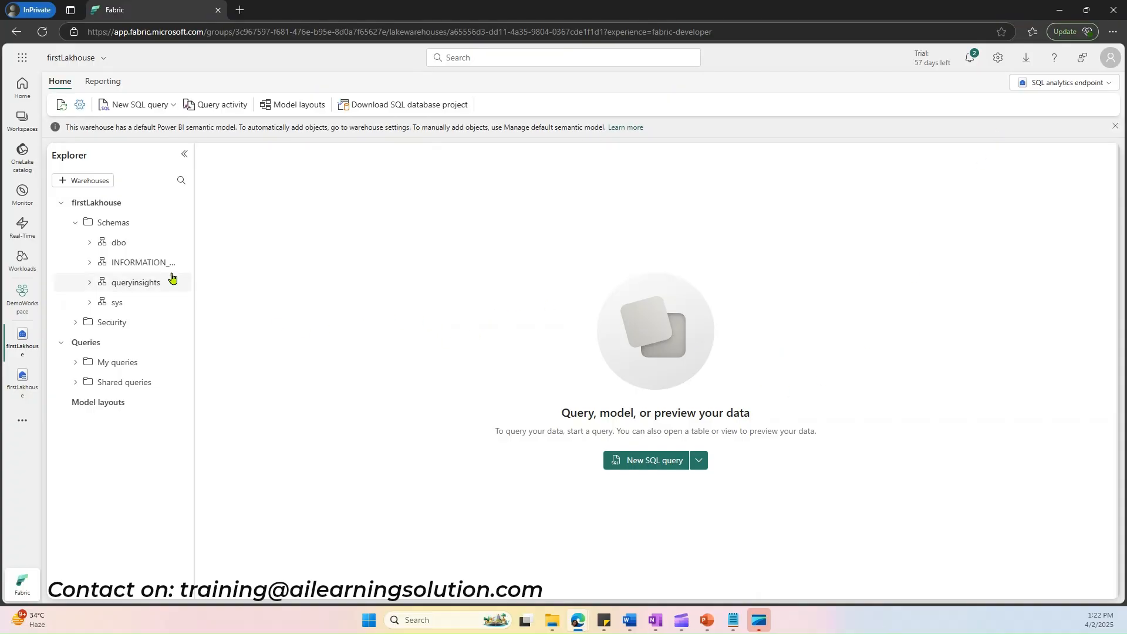
Step: Expand the tables of the dbo schema and open the sales table's data preview
click(90, 243)
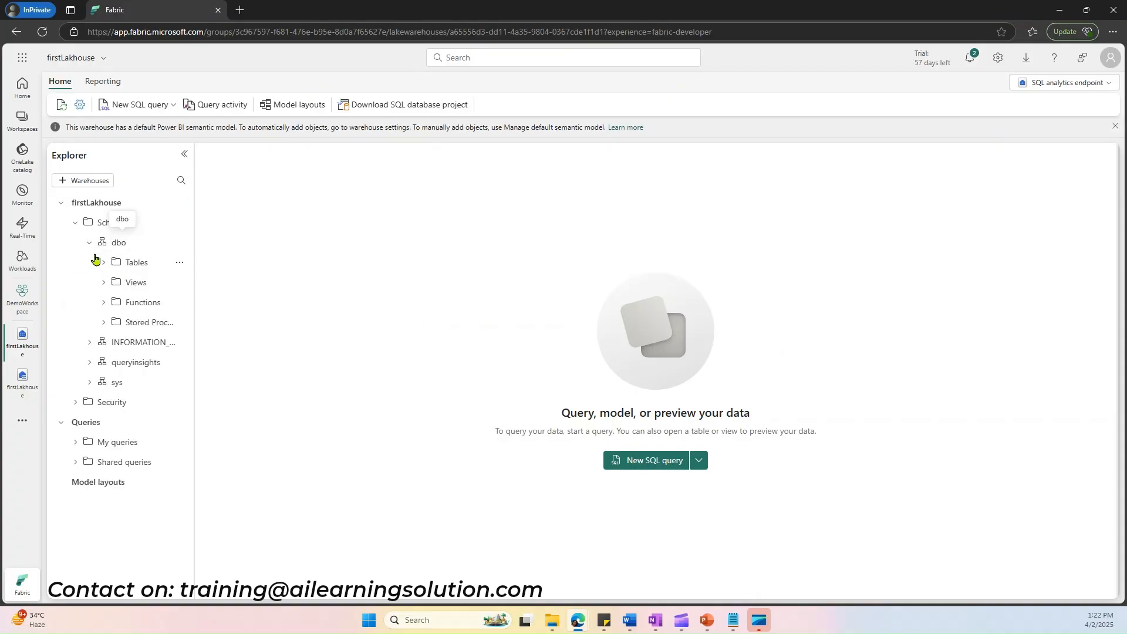
click(103, 262)
click(151, 288)
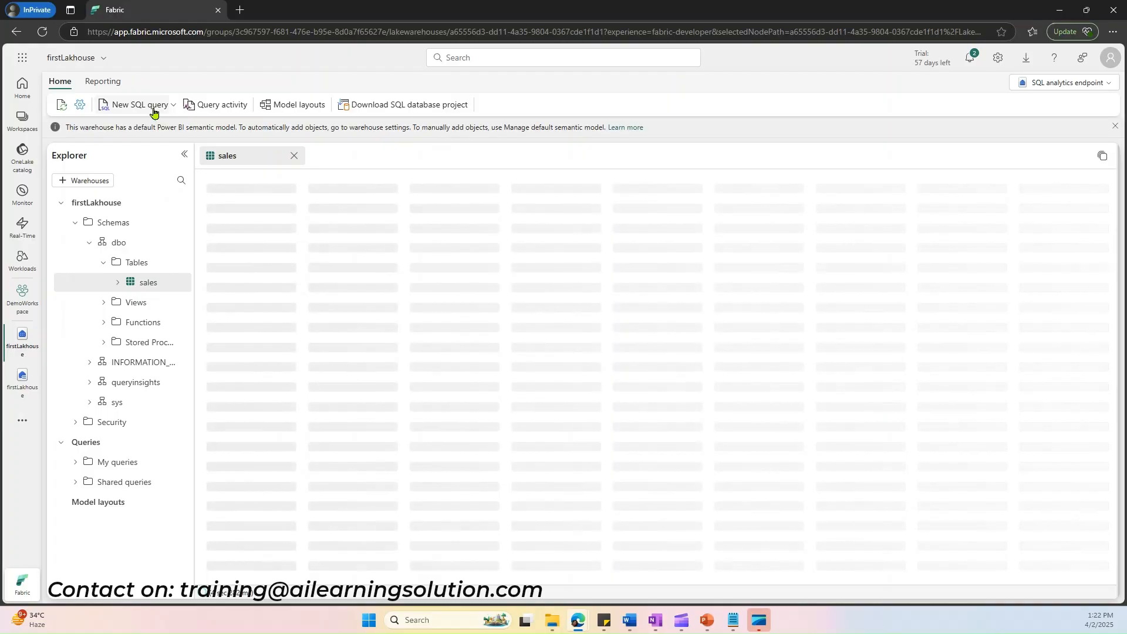
Step: Create a new SQL query containing "SELECT * from sales;" and run it
click(153, 110)
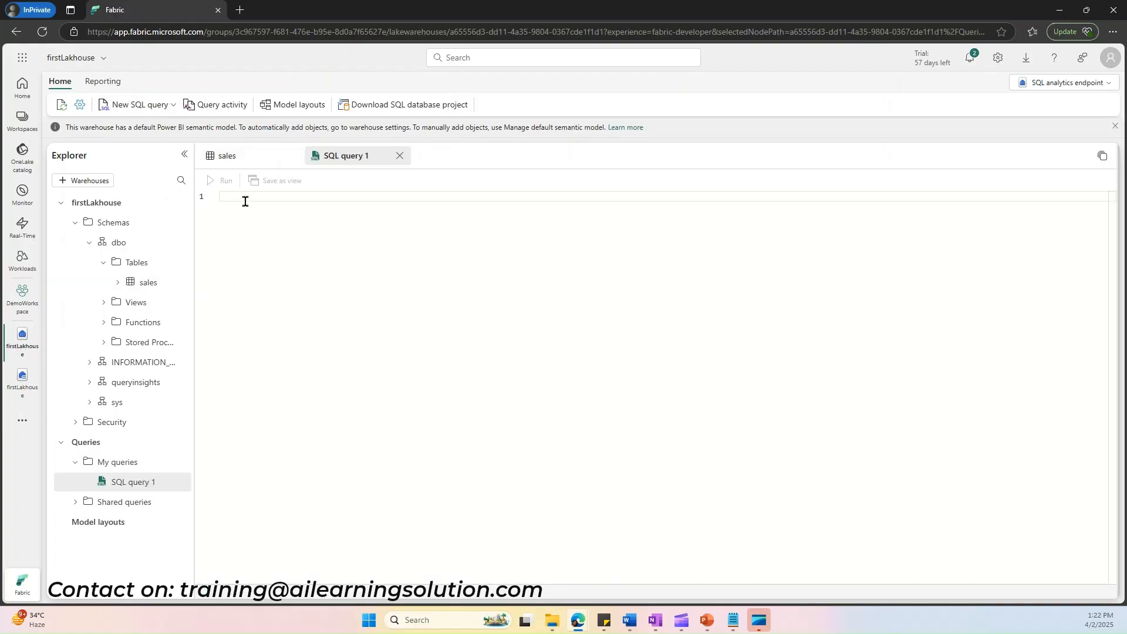
text(SELECT * from sales;)
click(223, 181)
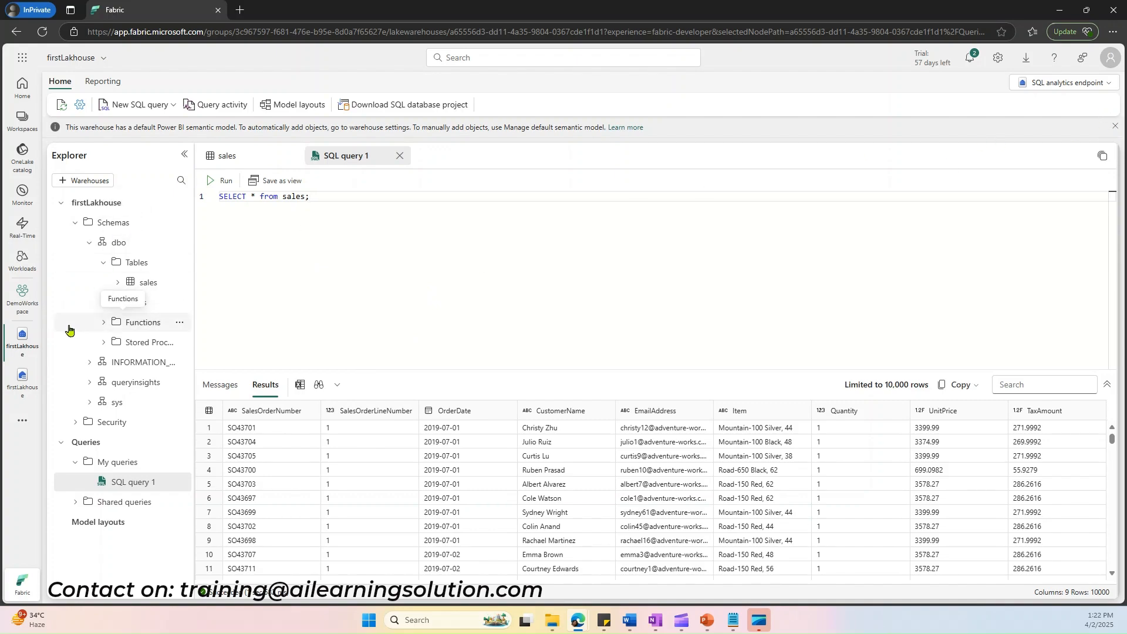
Step: Return to DemoWorkspace and auto-create a report from the firstLakhouse semantic model
click(24, 300)
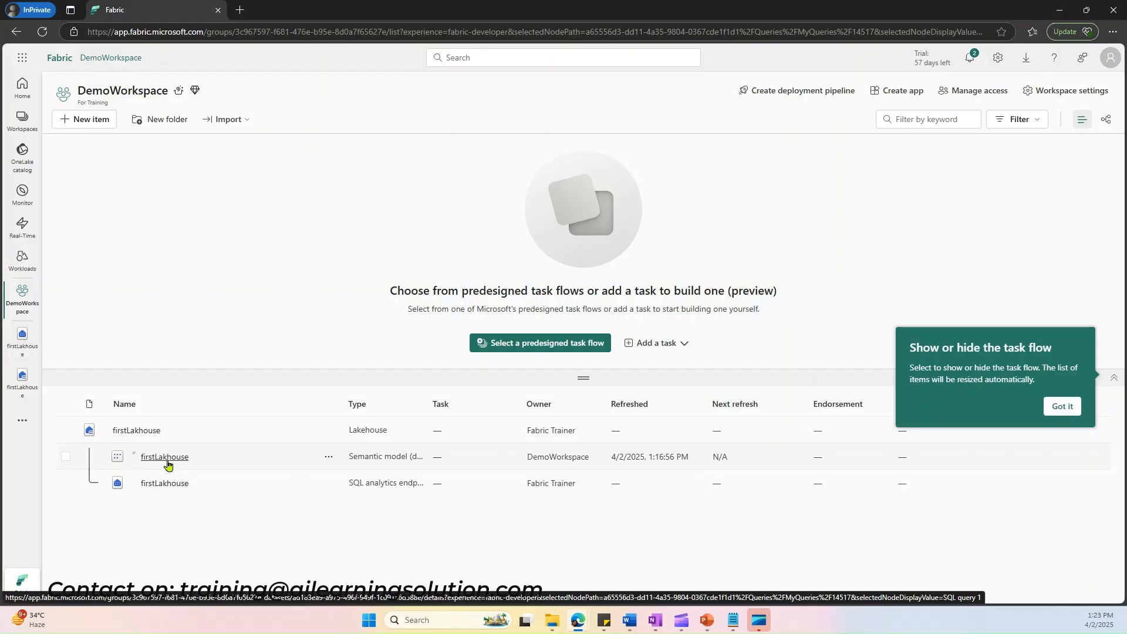
click(328, 461)
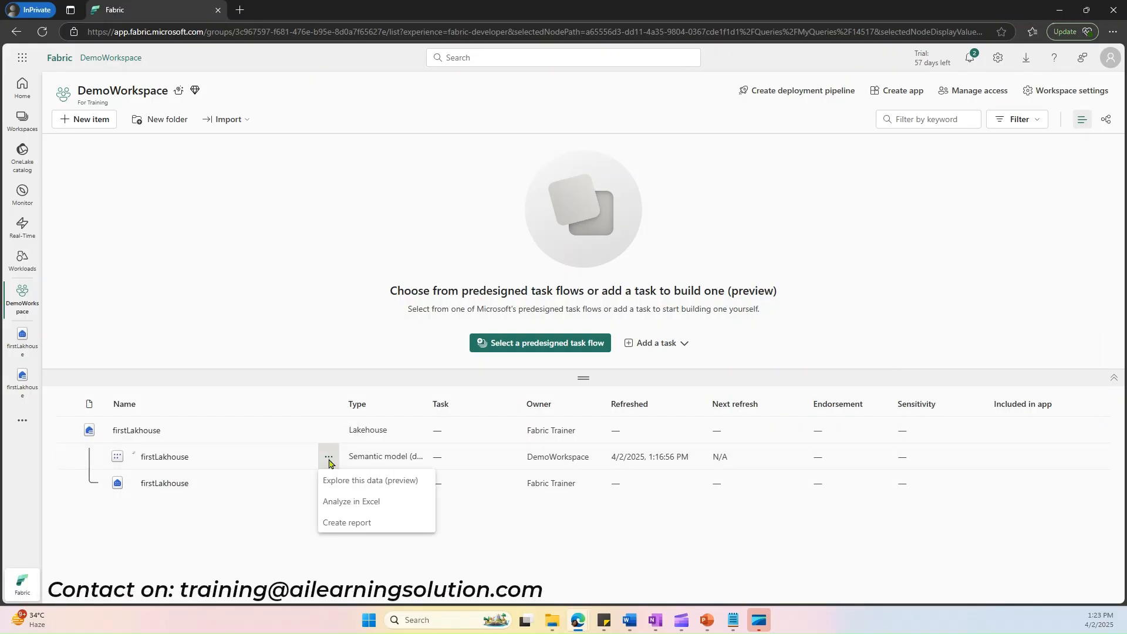
click(326, 448)
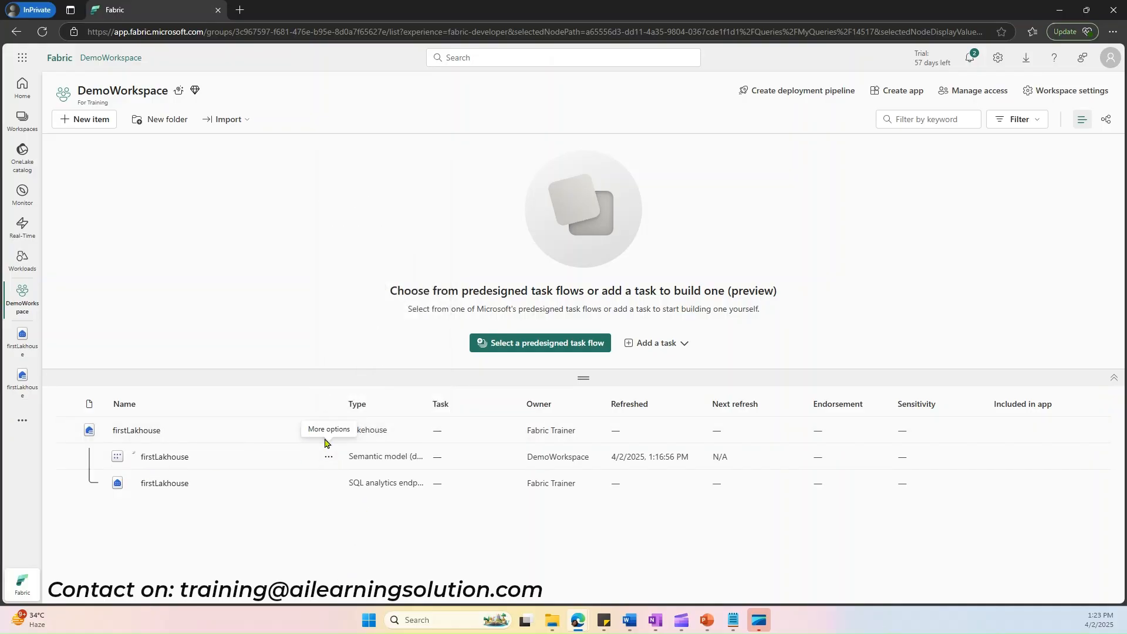
click(328, 459)
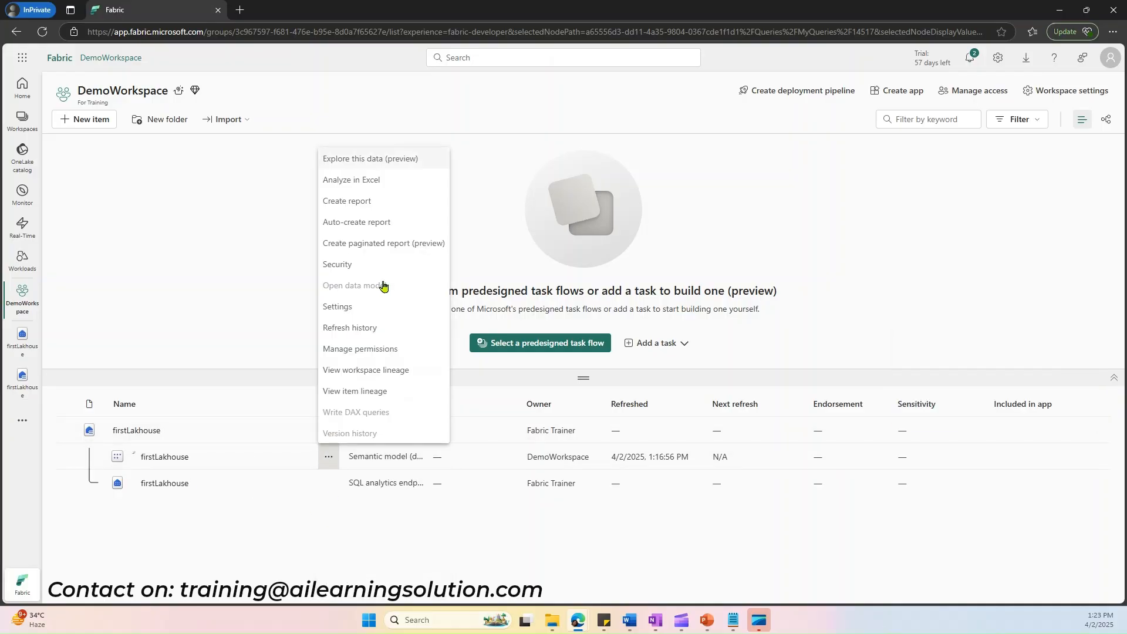
click(363, 228)
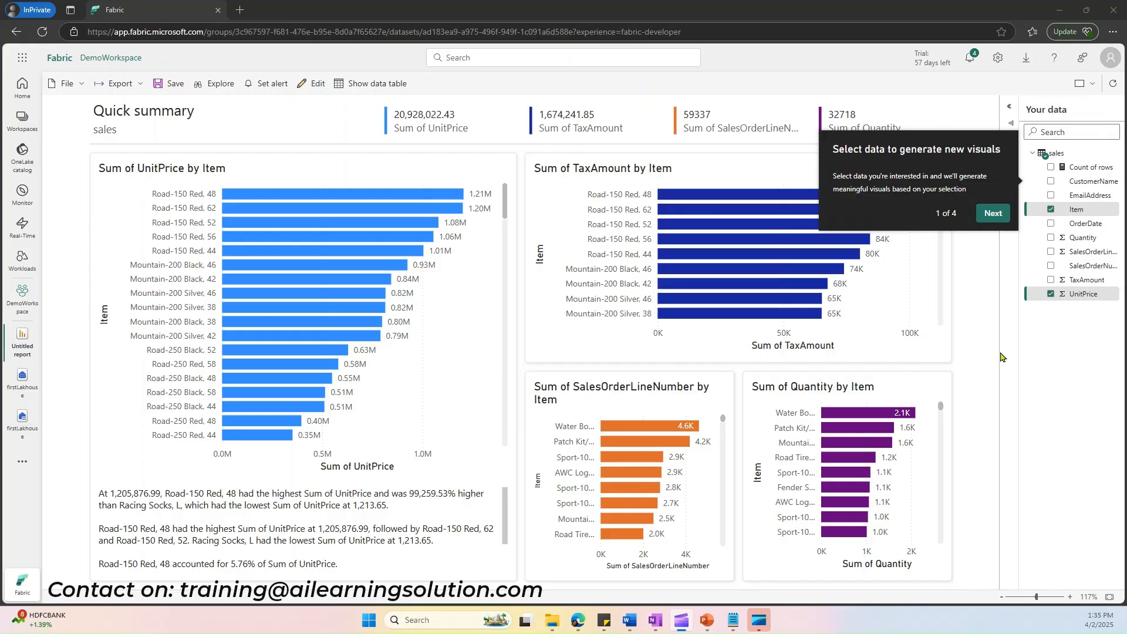
Step: Advance through the introductory tips of the auto-created report
click(999, 217)
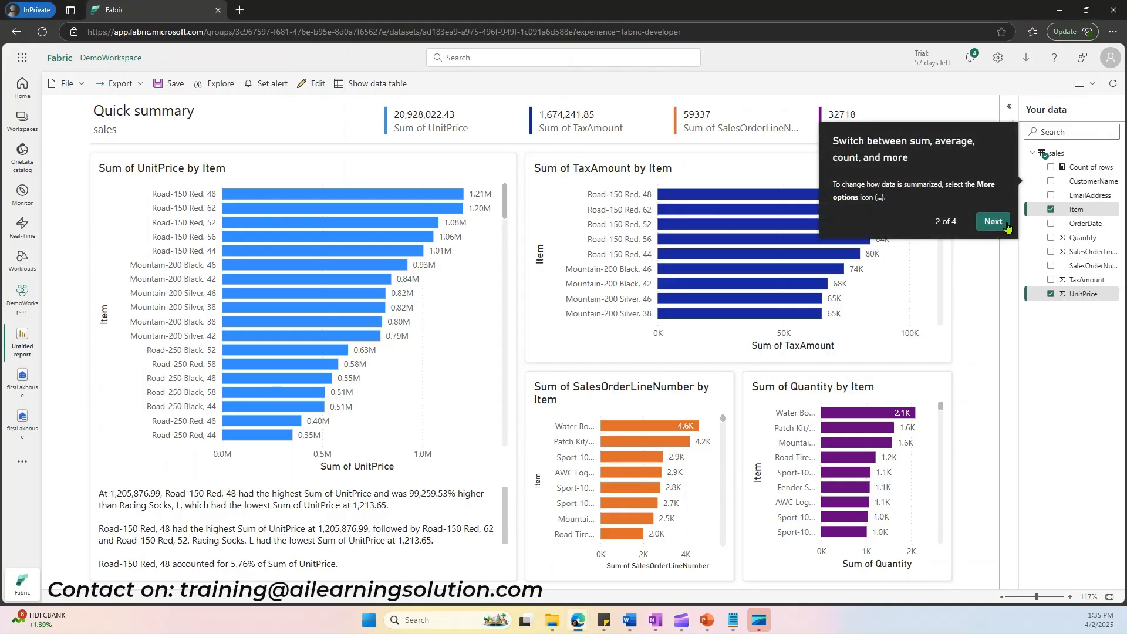
click(993, 223)
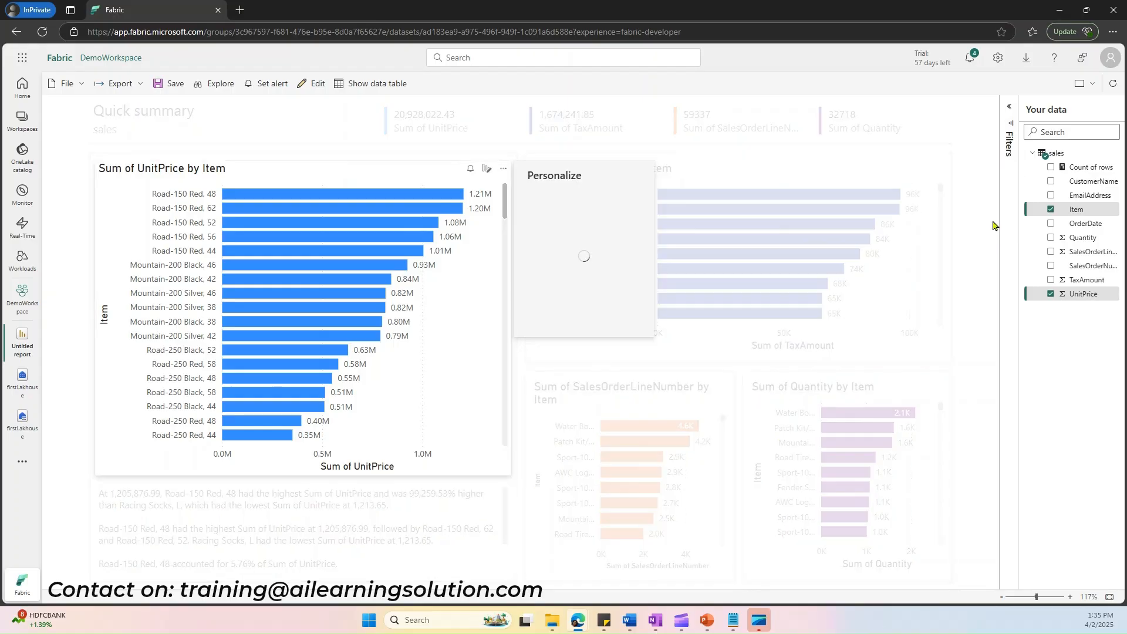